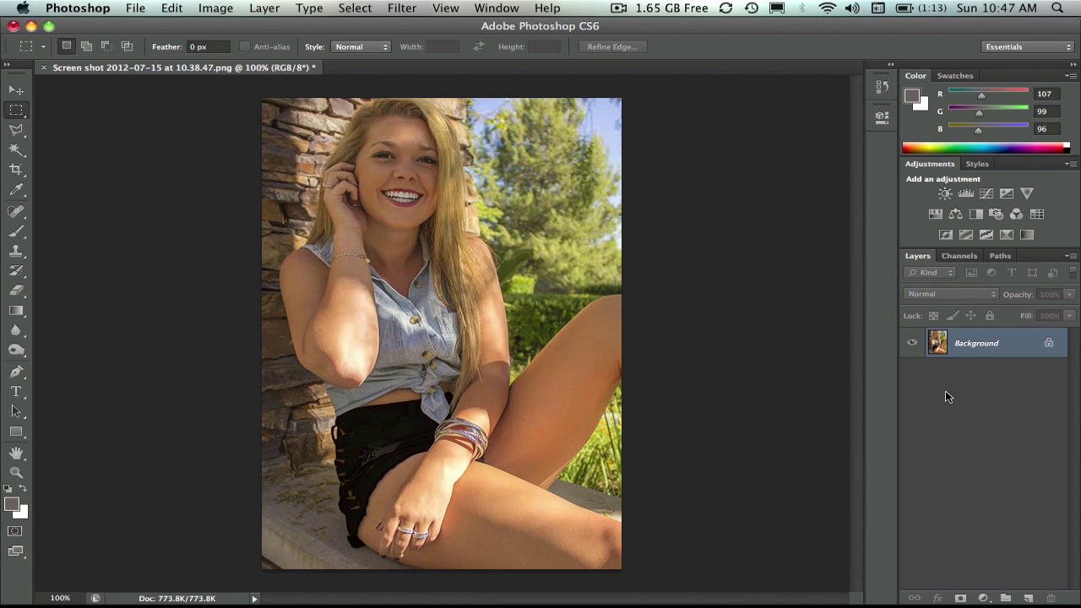
Duplicate the portrait into Layer 1 and toggle its visibility to compare with the original
key(super+j)
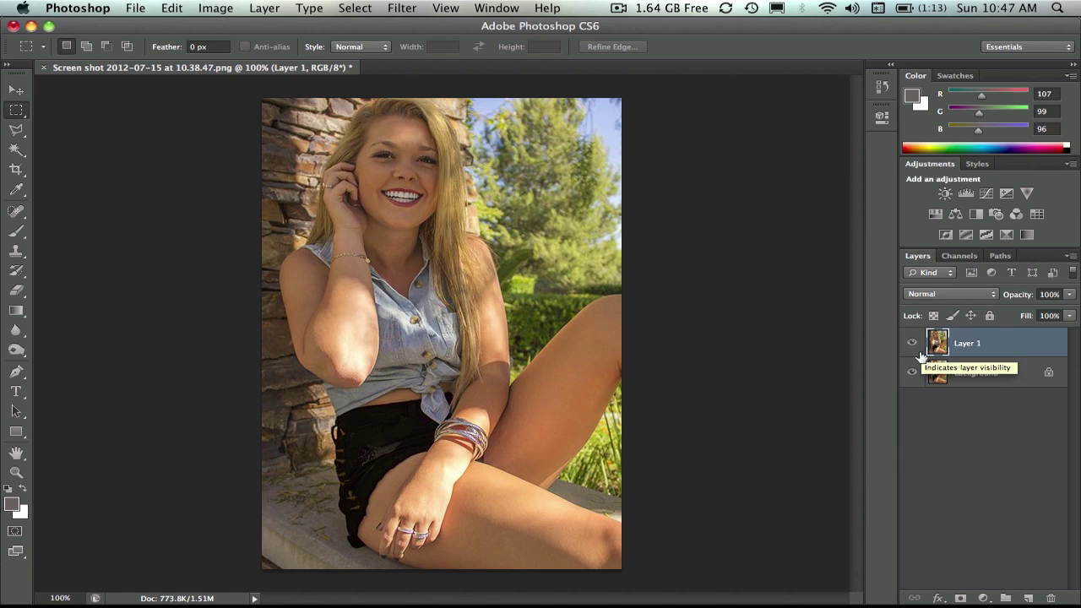
click(912, 343)
click(912, 343)
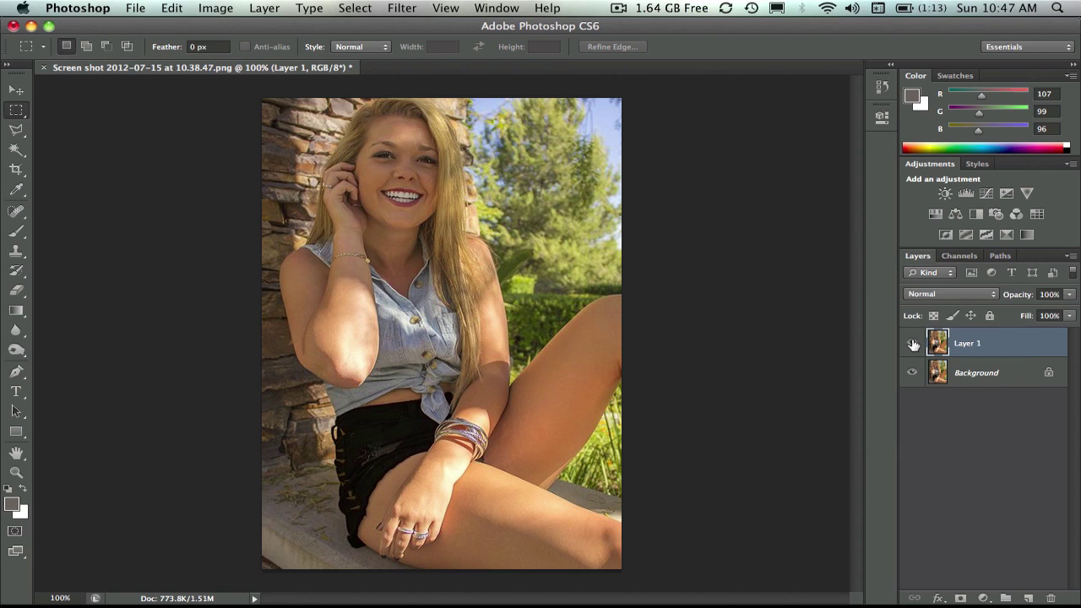
click(912, 343)
click(912, 343)
In Levels, sample a gray point from the leg's skin, then cancel without applying it
key(super+l)
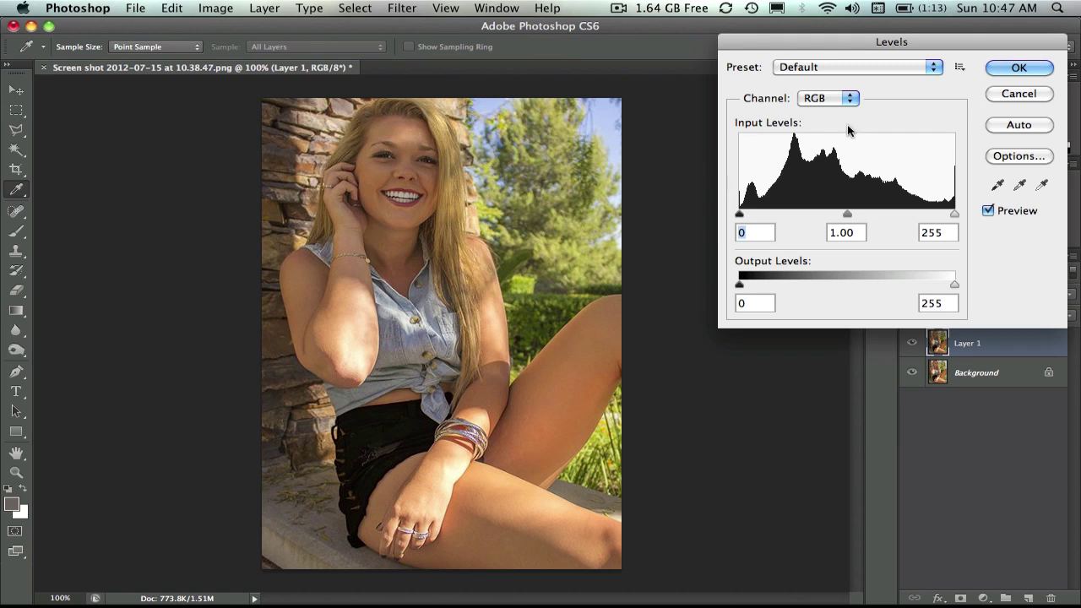
click(1018, 187)
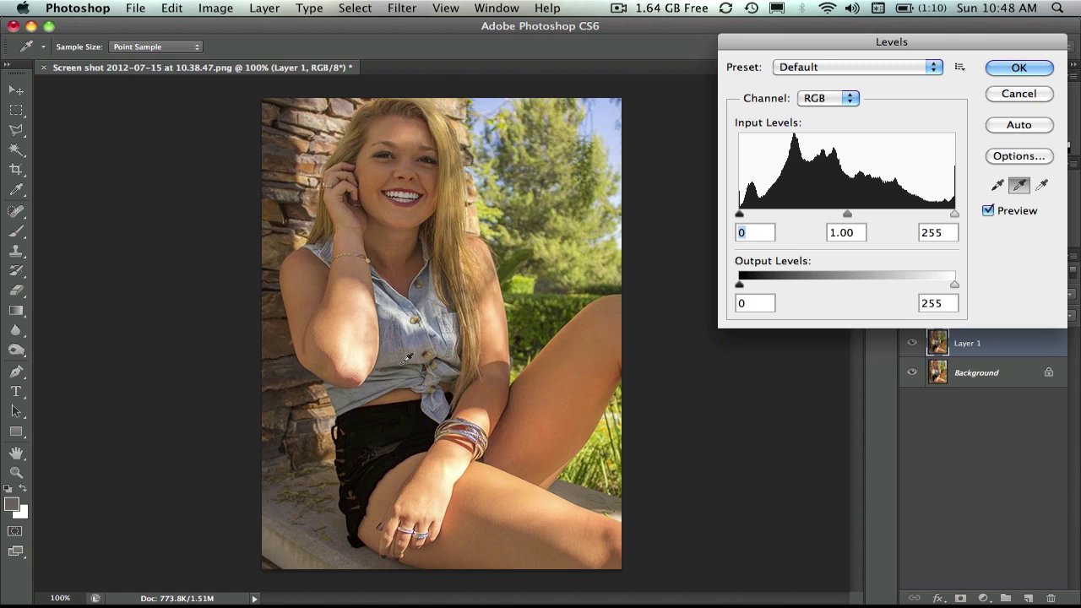
click(573, 372)
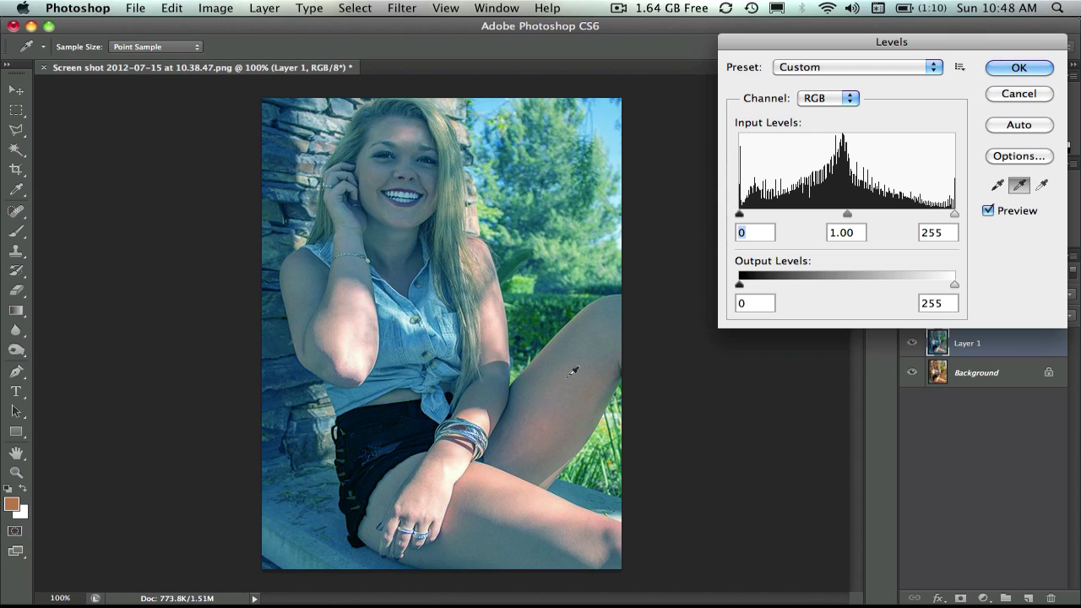
click(1038, 95)
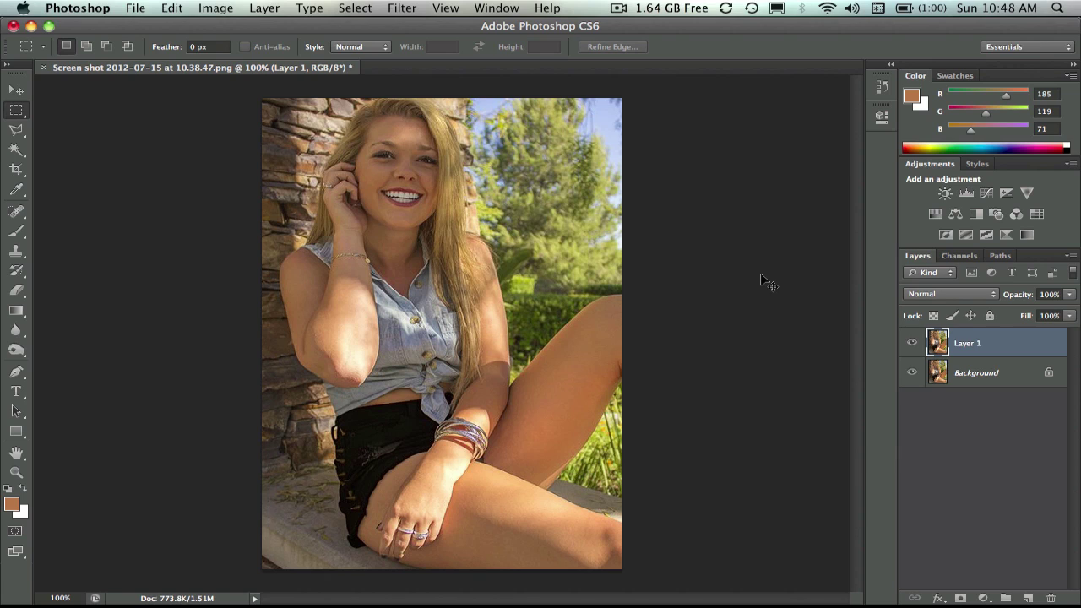
Create Layer 2 and fill it with 50% Gray using Edit > Fill
key(super+shift+n)
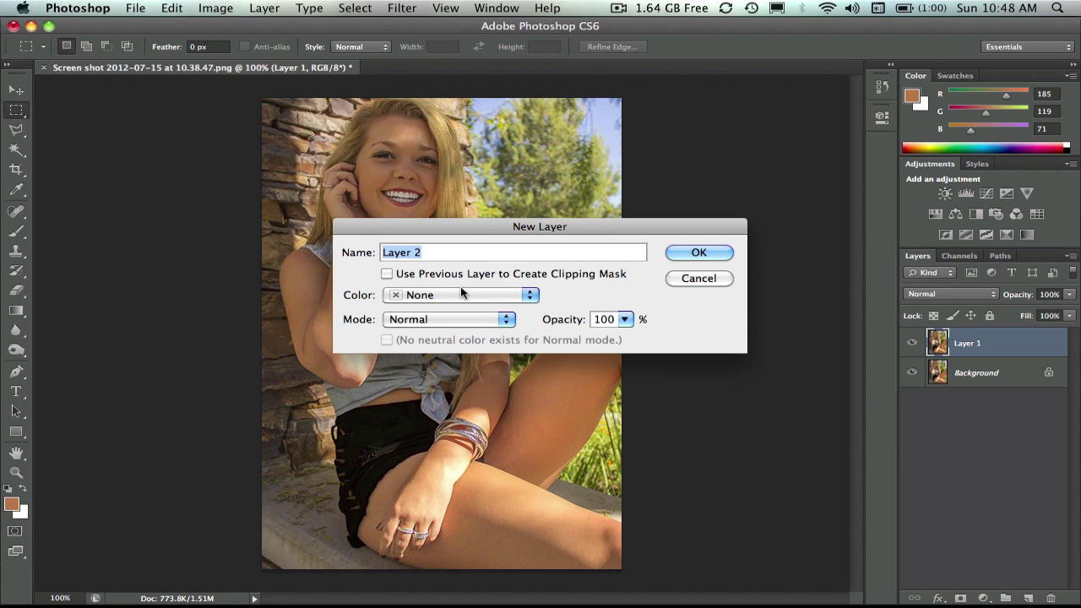
click(699, 254)
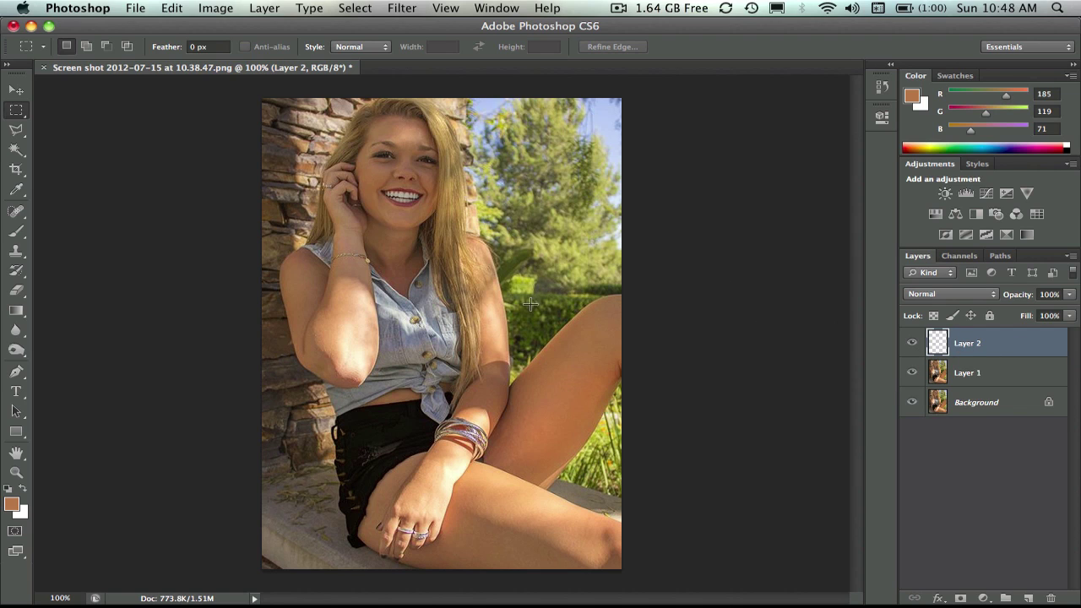
click(173, 10)
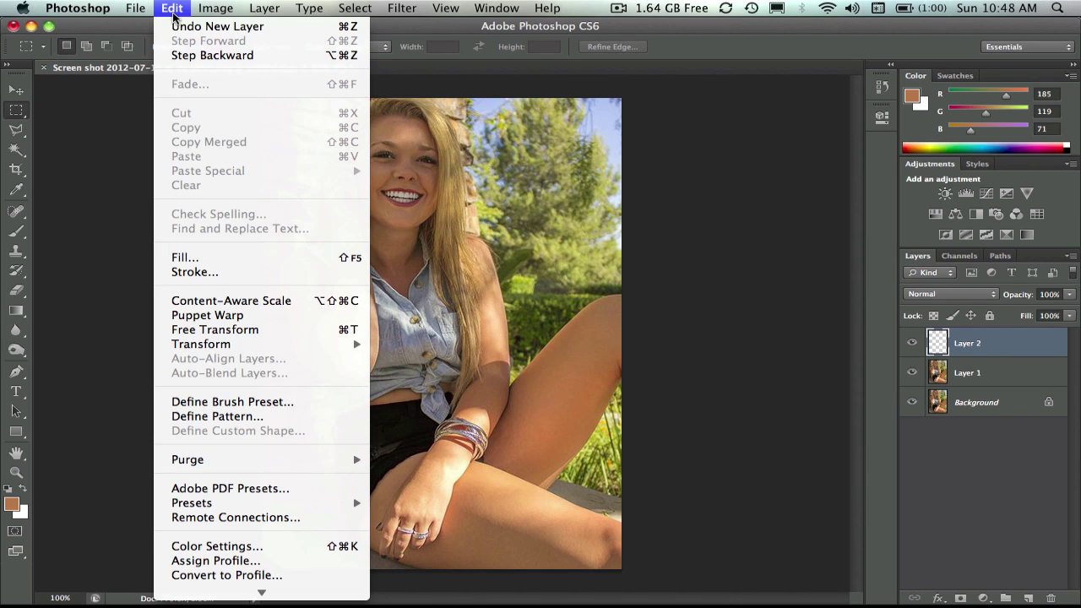
click(203, 257)
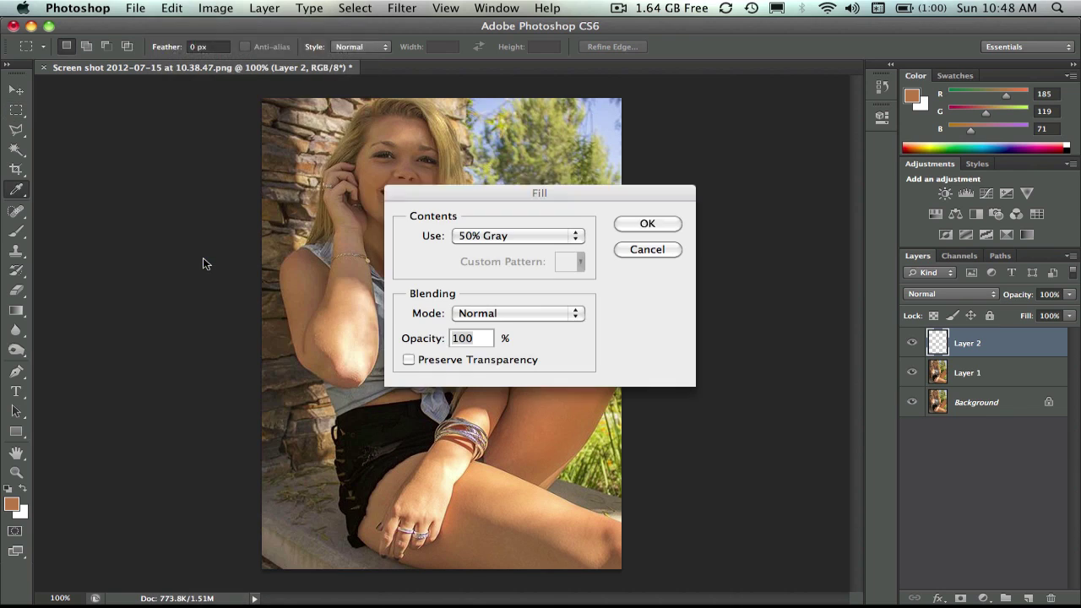
click(579, 236)
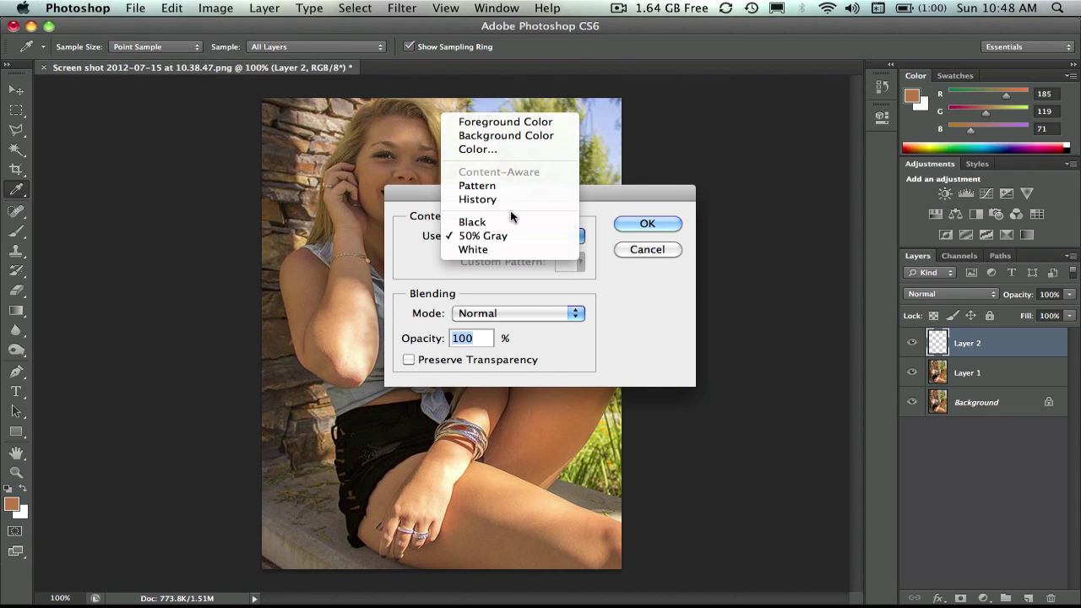
click(505, 236)
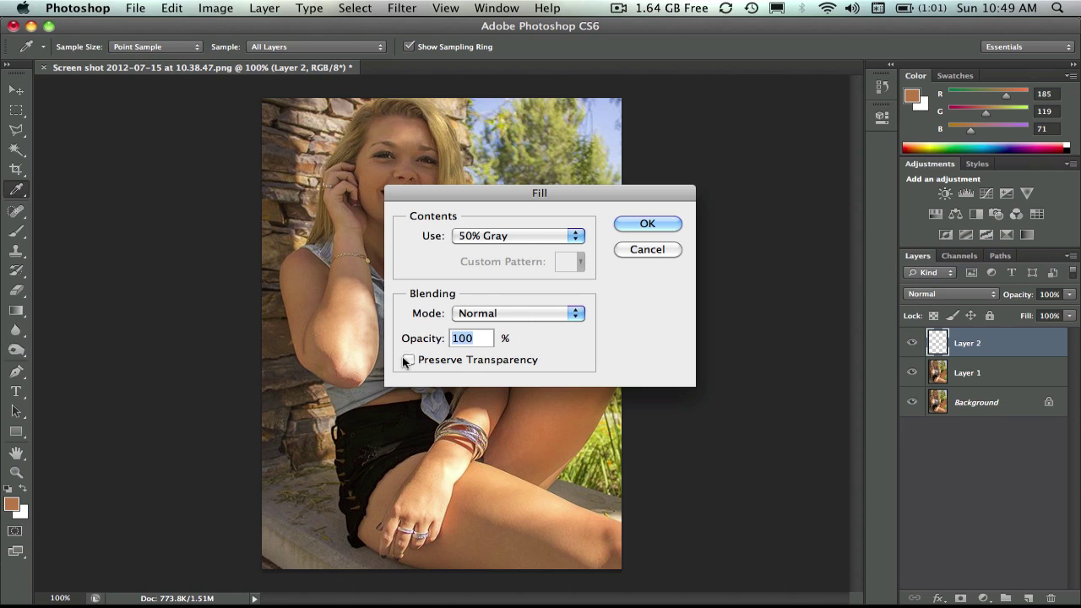
click(636, 223)
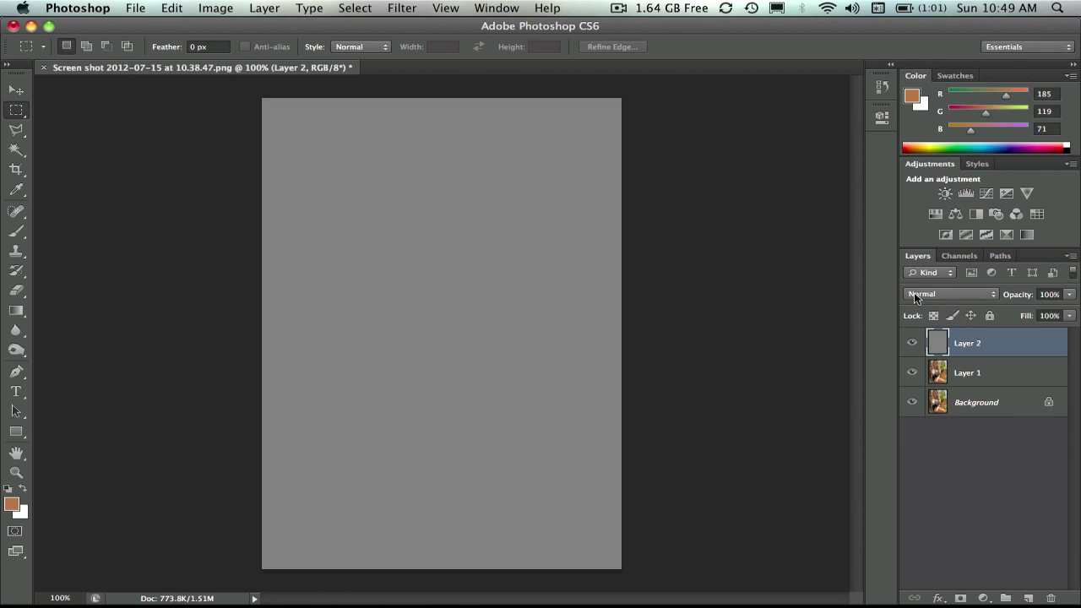
Set Layer 2 to Difference blending and zoom in to 1600% on the eye
click(993, 294)
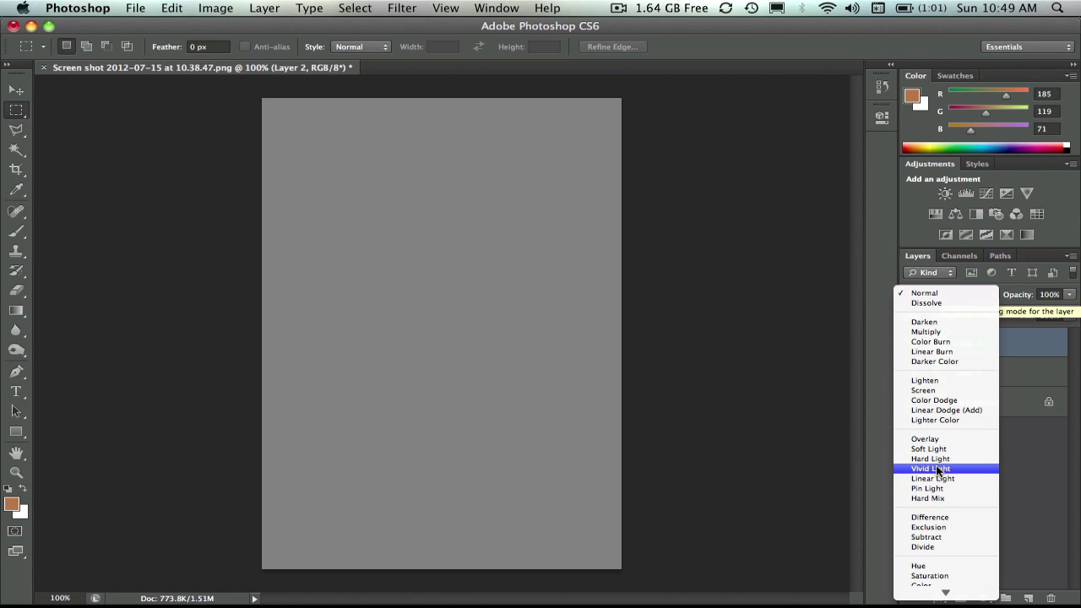
click(929, 517)
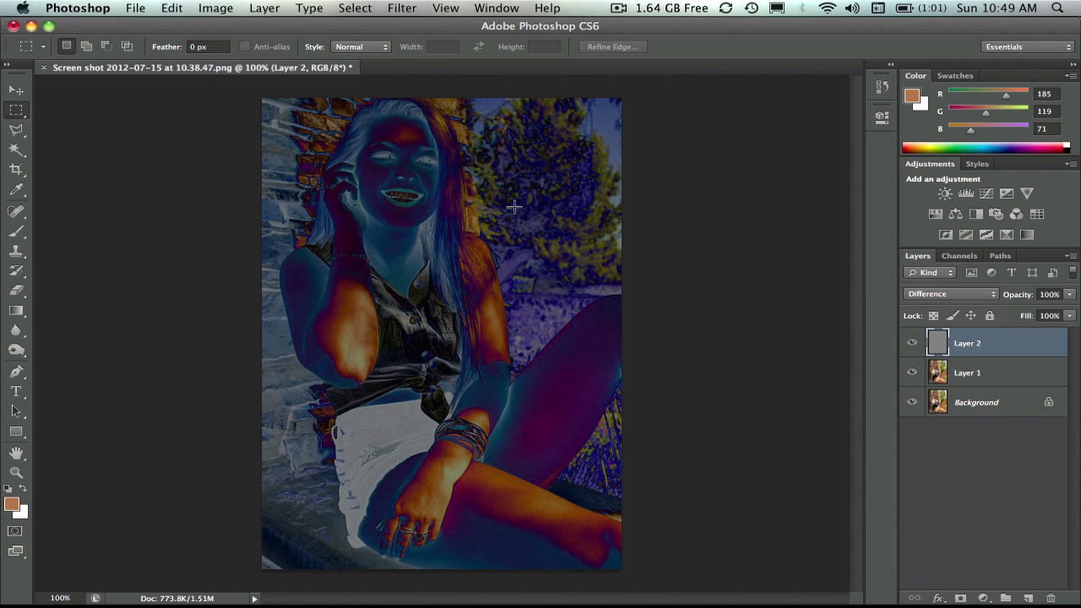
key(super+equal)
key(super+equal)
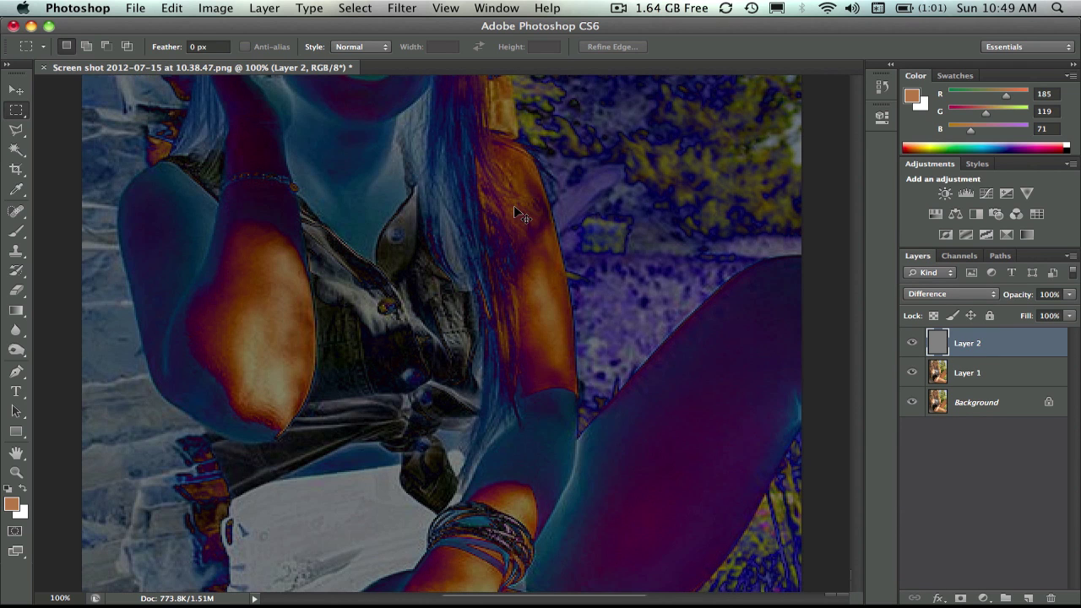
scroll(368, 383, up, 10)
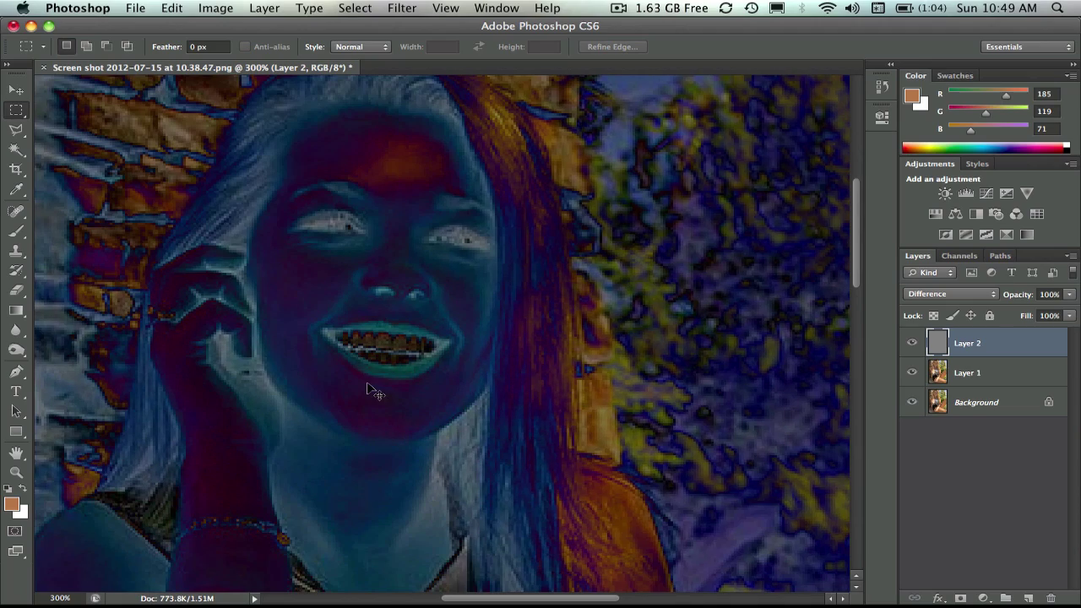
key(super+equal)
key(super+equal)
key(super+equal)
key(super+equal)
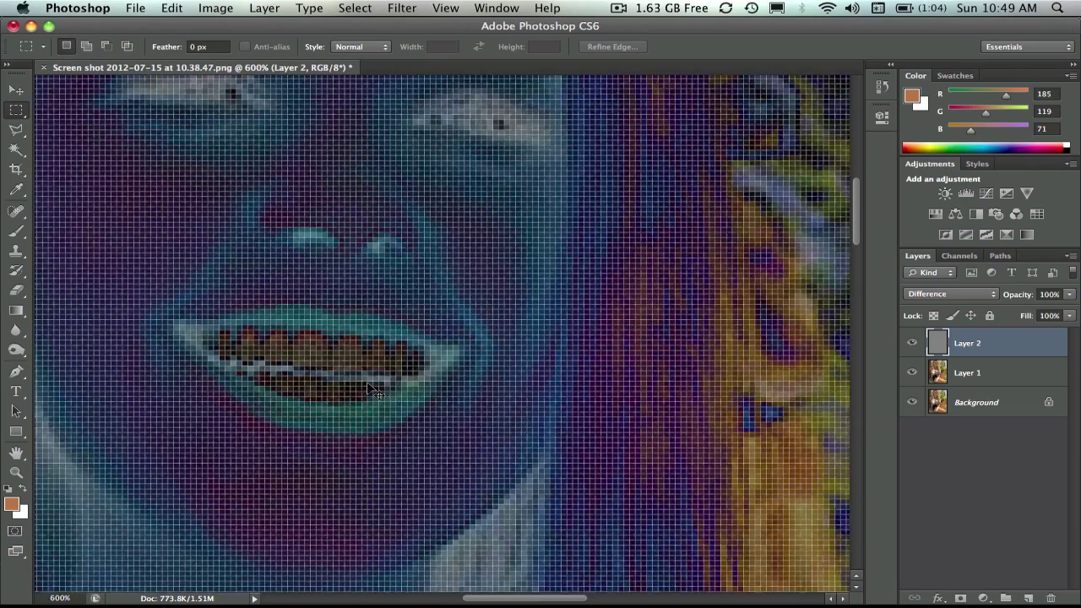
scroll(367, 385, up, 5)
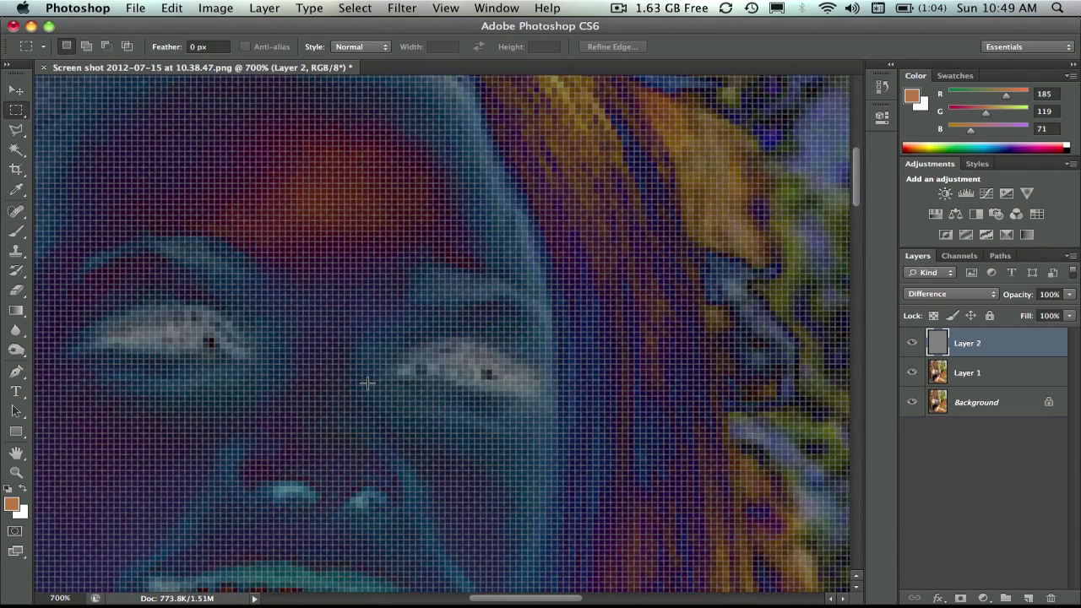
key(super+equal)
key(super+equal)
key(super+equal)
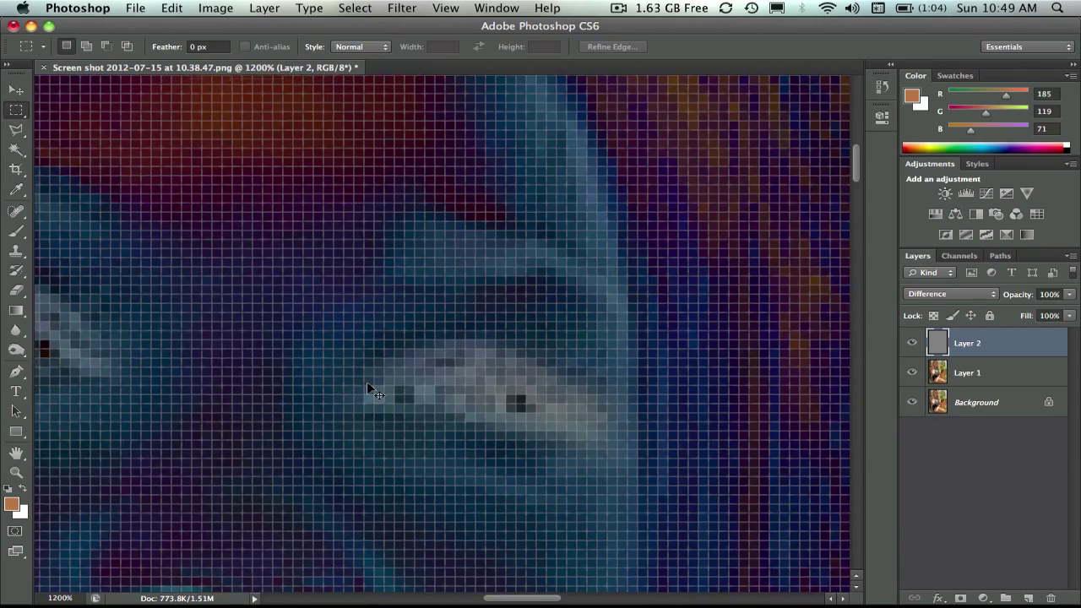
scroll(366, 381, down, 6)
scroll(366, 381, up, 2)
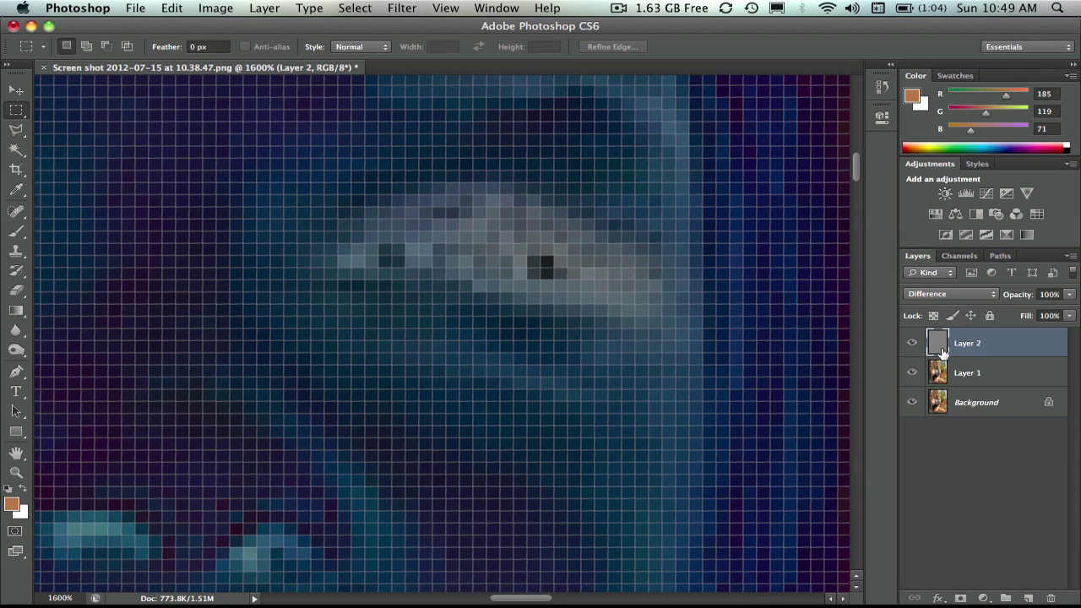
Apply a Levels gray-point correction to Layer 1 from the dark eye pixel, then zoom out to fit
click(938, 372)
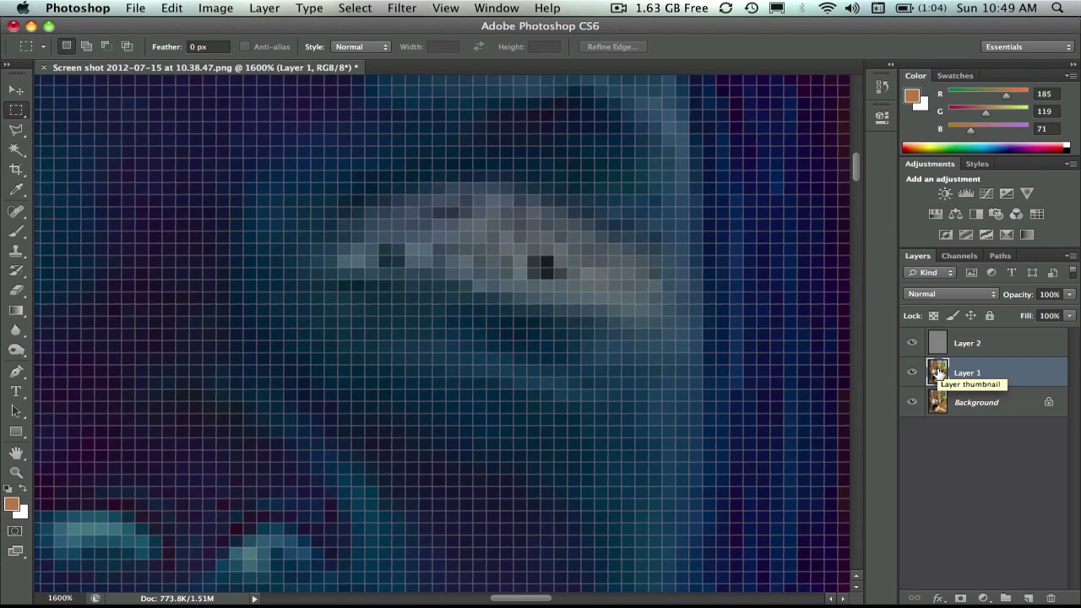
key(super+l)
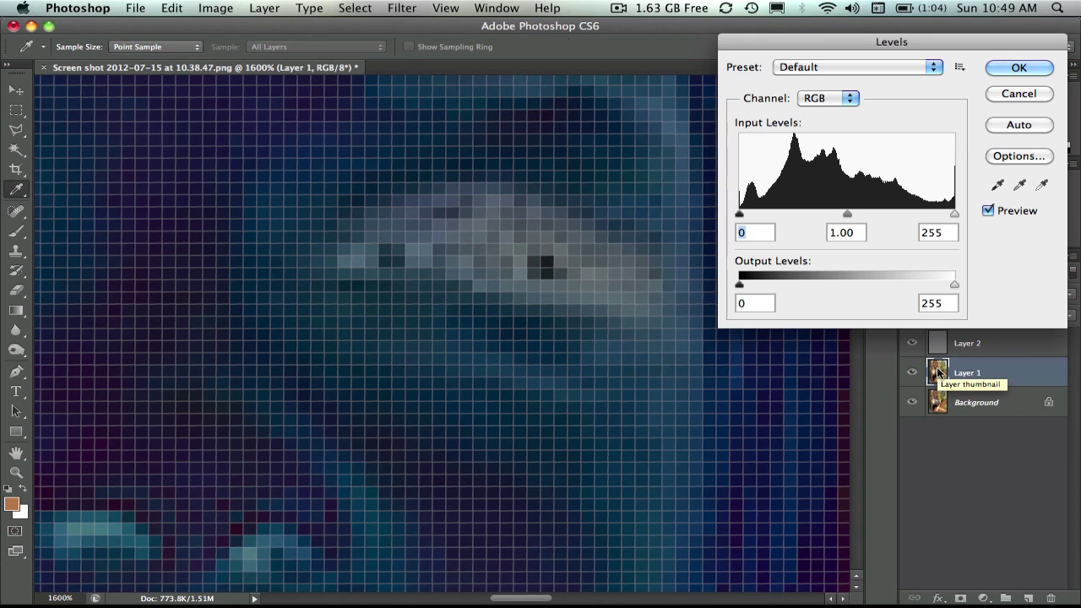
click(1015, 187)
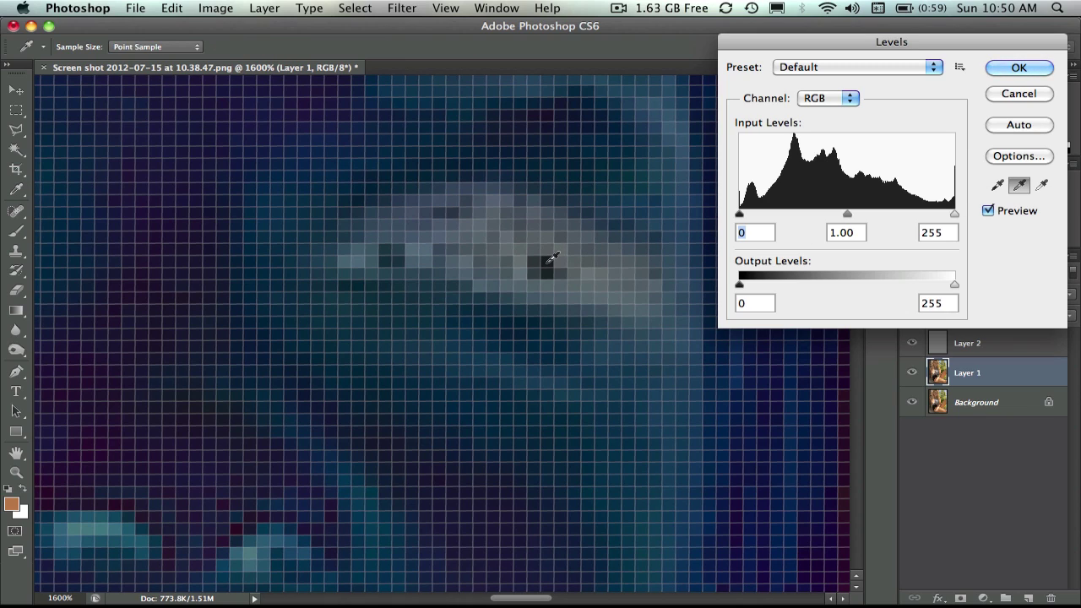
click(551, 257)
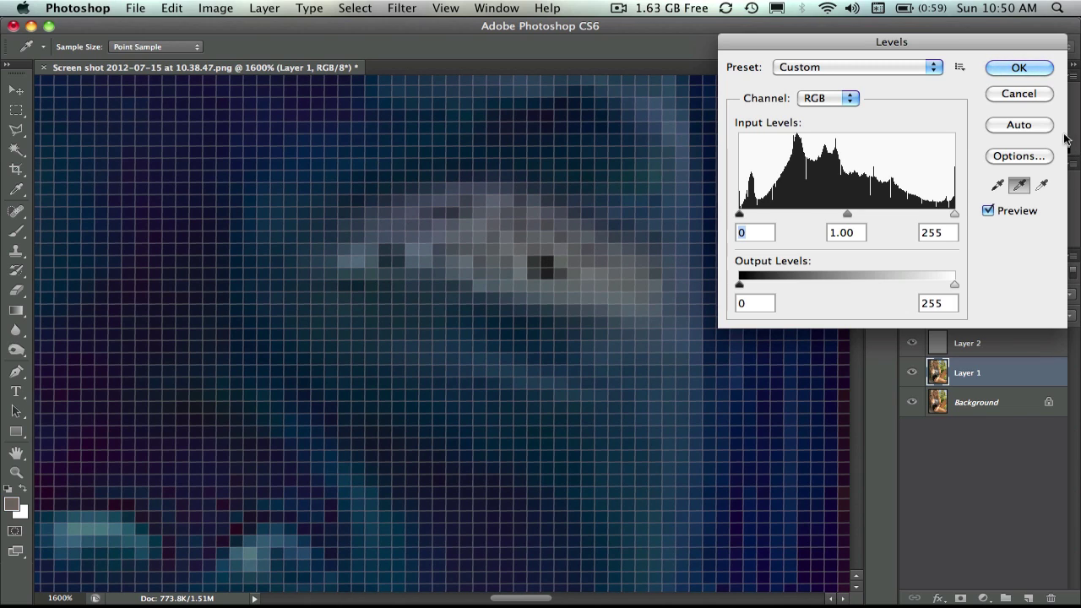
click(1019, 68)
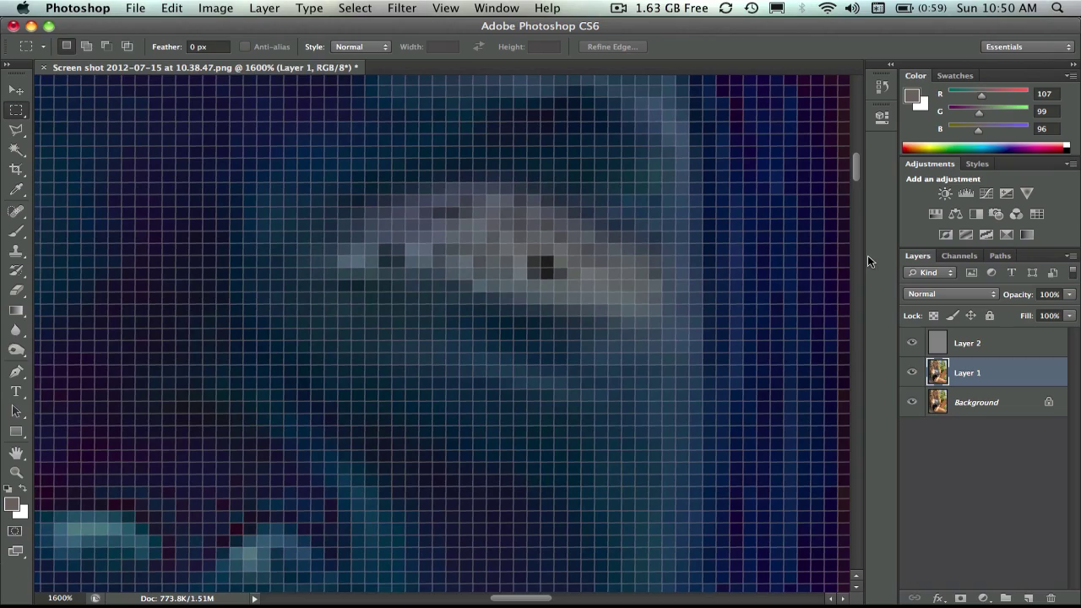
key(super+minus)
key(super+minus)
key(super+minus)
key(super+minus)
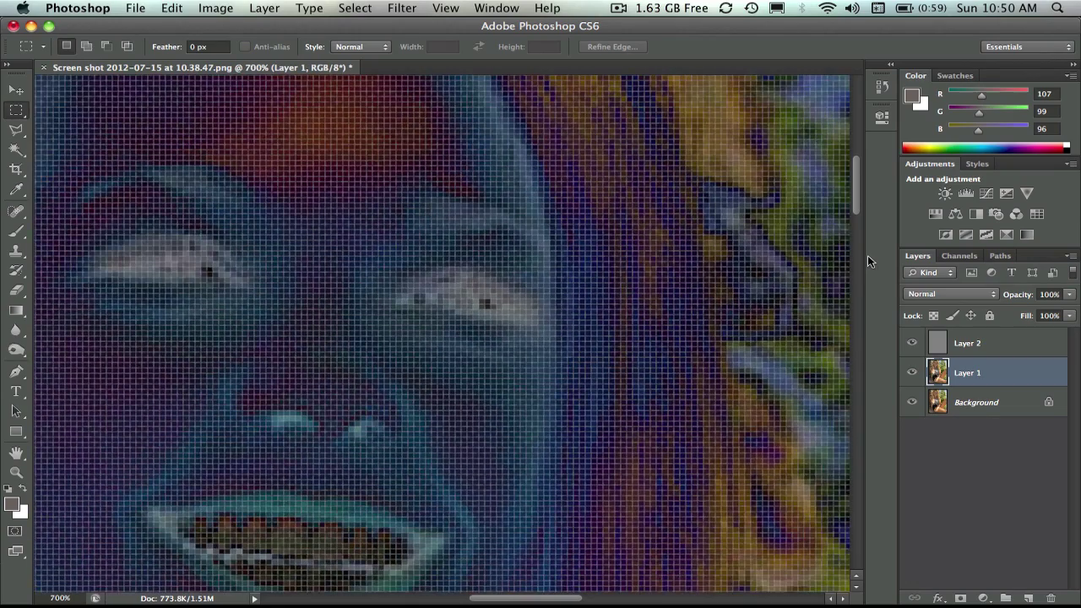
key(super+minus)
key(super+minus)
key(super+minus)
key(super+minus)
key(super+minus)
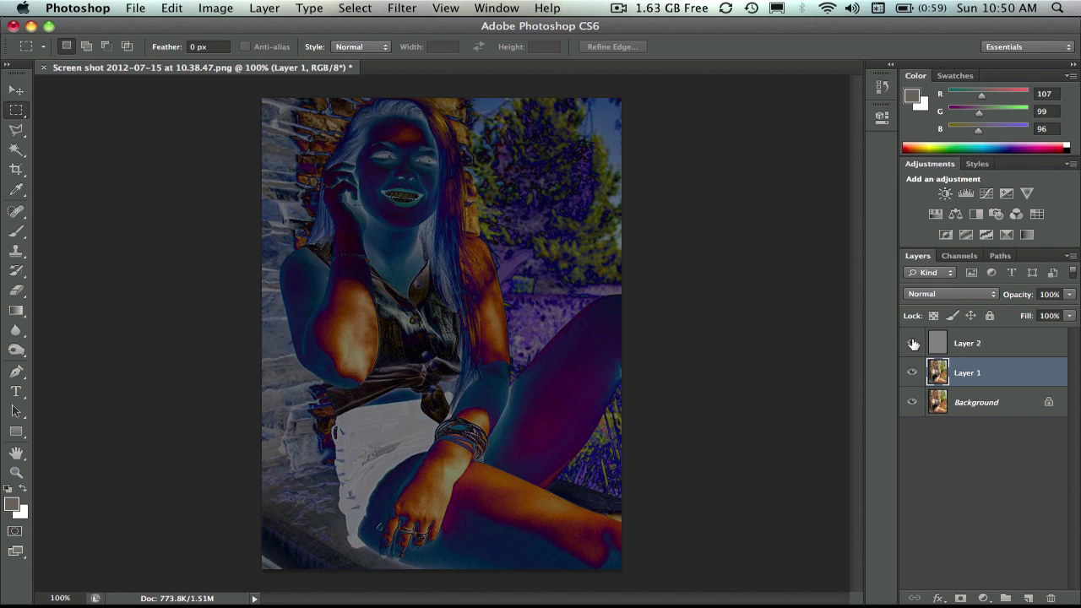
Hide the inverted Layer 2 and toggle Layer 1 to compare it with Background
click(912, 343)
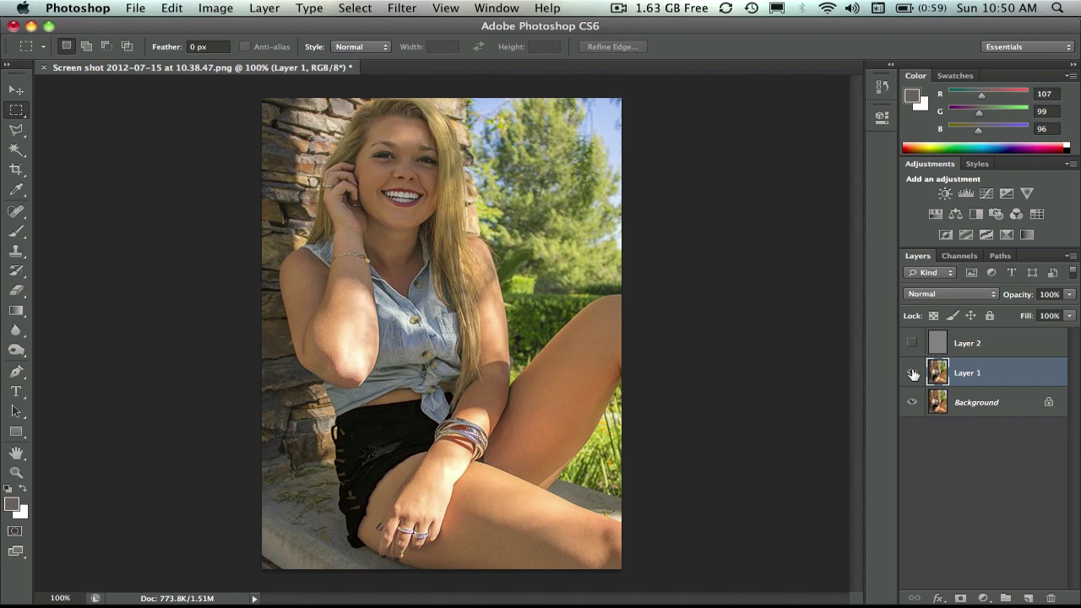
click(912, 373)
click(912, 373)
click(912, 373)
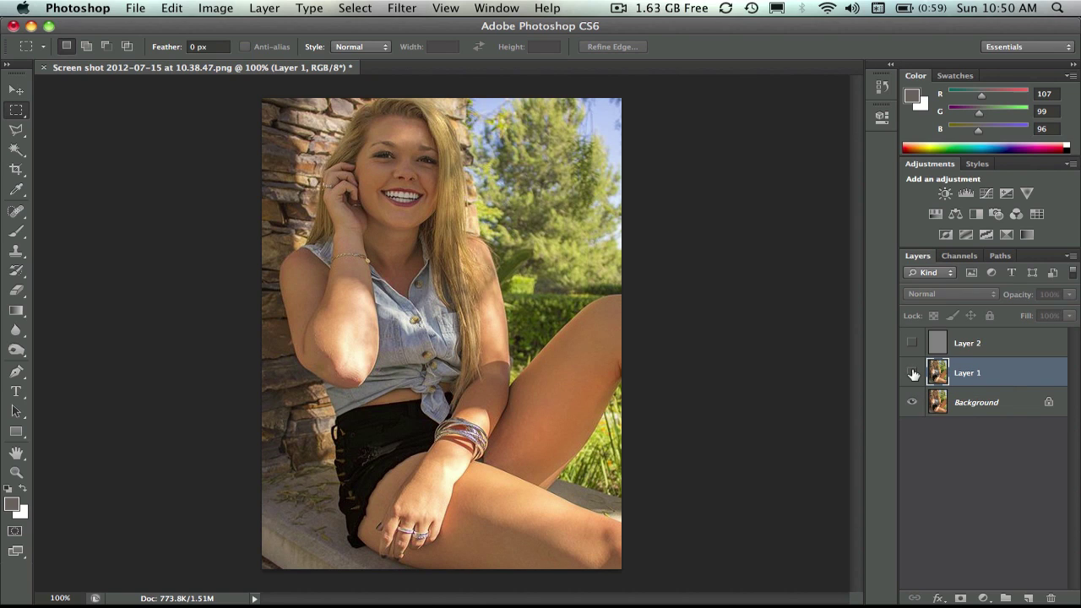
click(912, 373)
At 200% zoom, toggle Layer 1 repeatedly to inspect the correction, then zoom back out
key(super+plus)
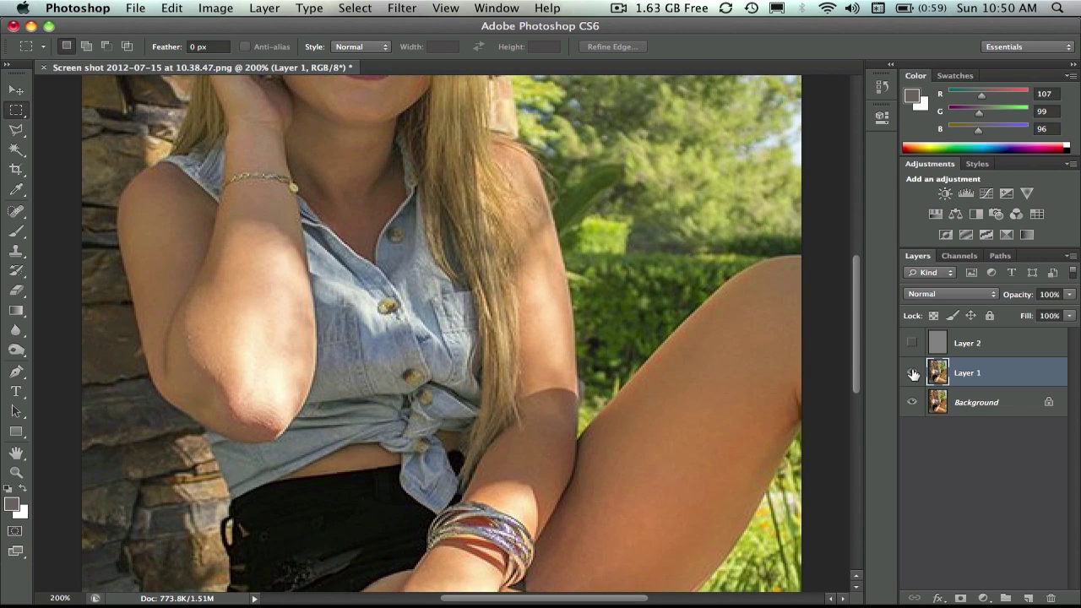
scroll(369, 552, up, 10)
scroll(369, 552, down, 5)
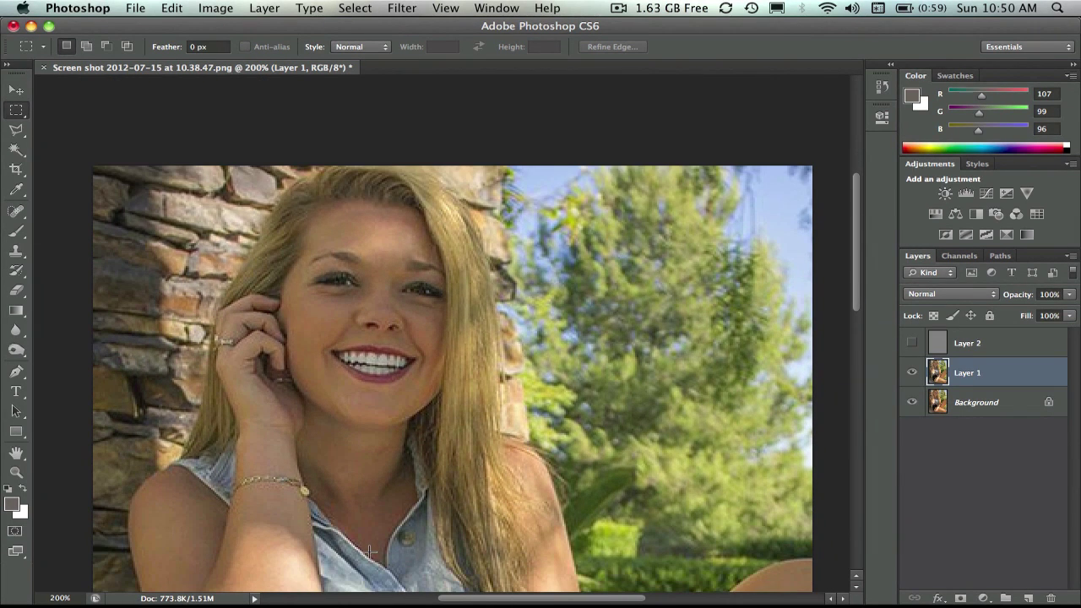
click(912, 372)
click(912, 373)
click(912, 372)
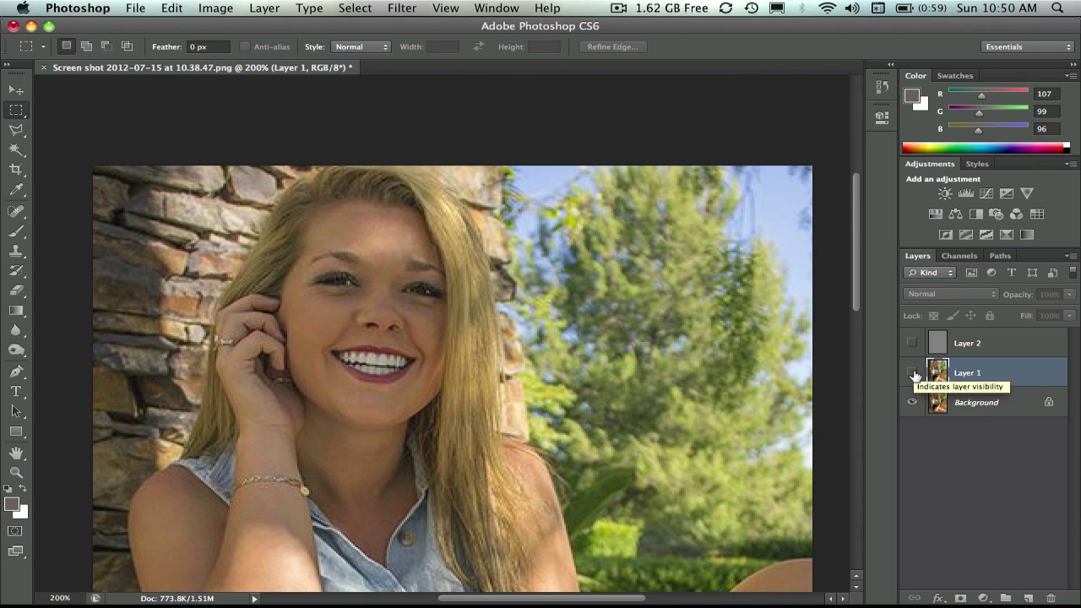
click(912, 372)
click(912, 372)
click(912, 372)
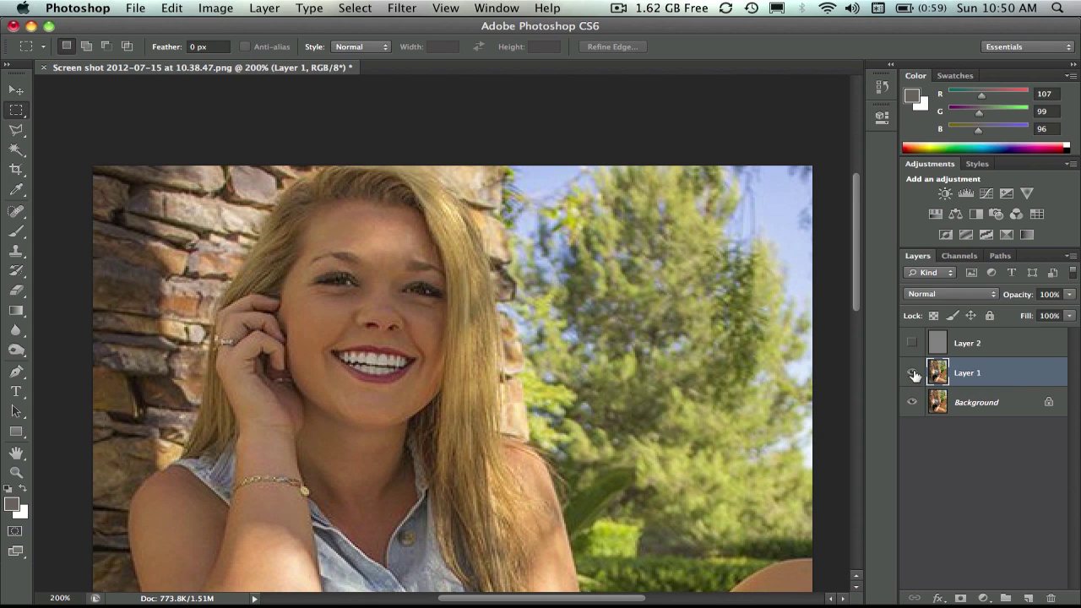
click(912, 372)
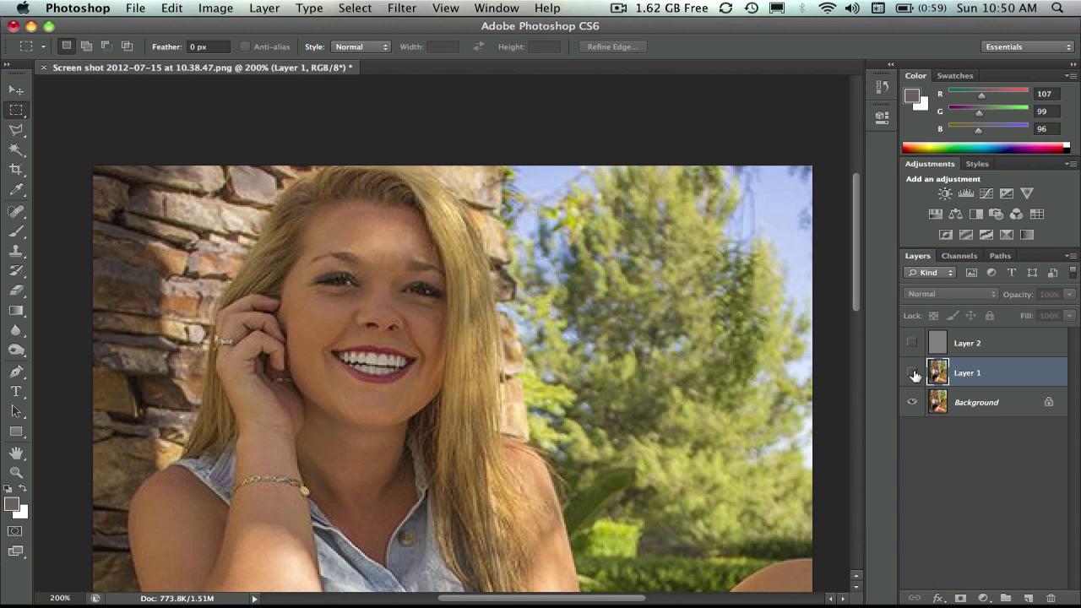
click(912, 372)
click(912, 373)
click(911, 372)
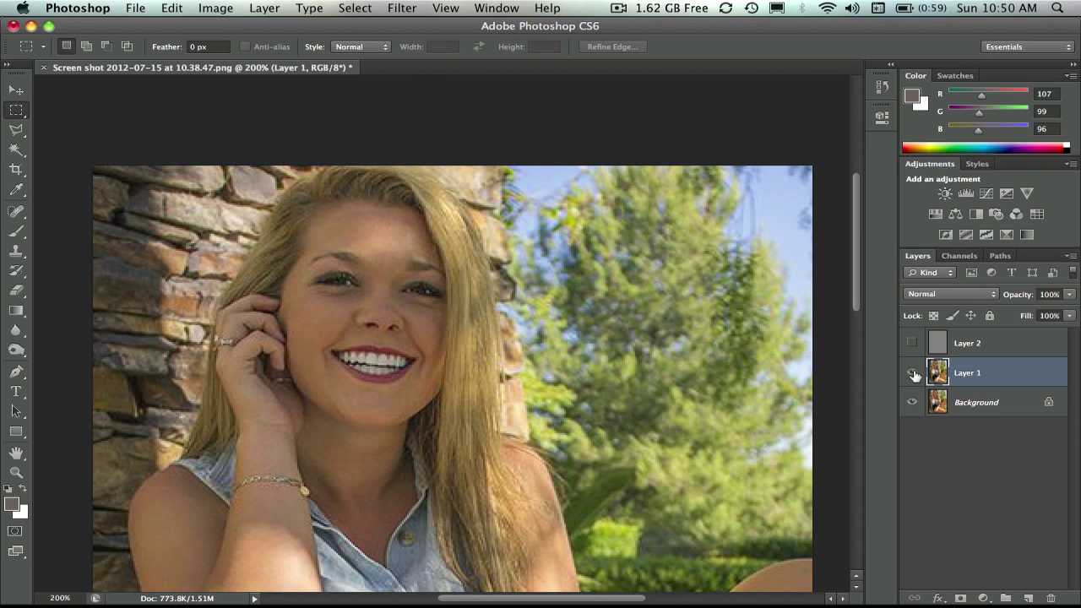
key(super+minus)
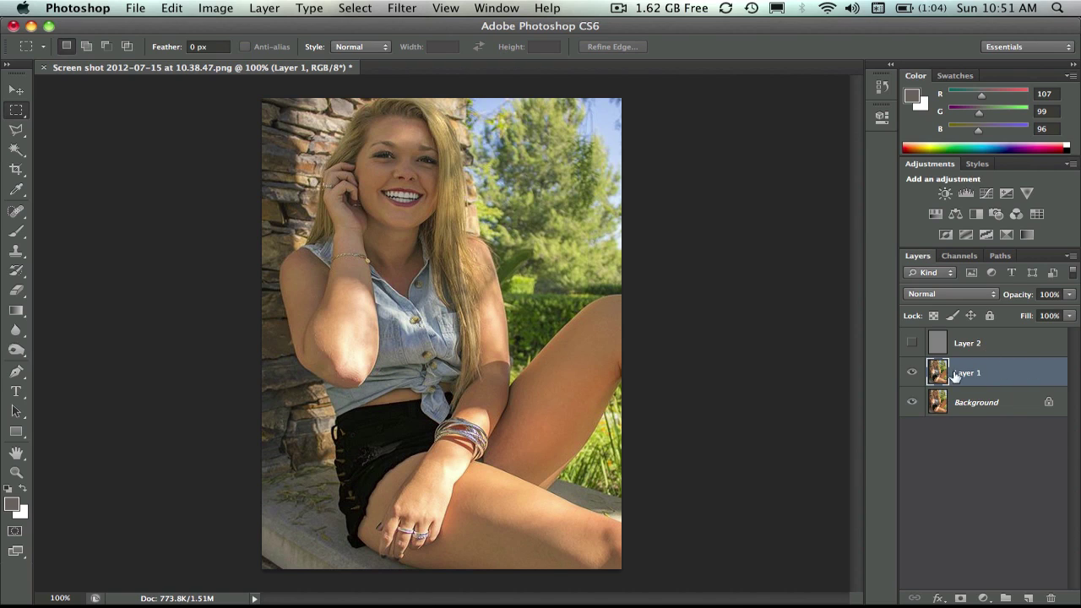
Remove the grey Layer 2 by dragging it onto the Layers panel trash icon
click(935, 338)
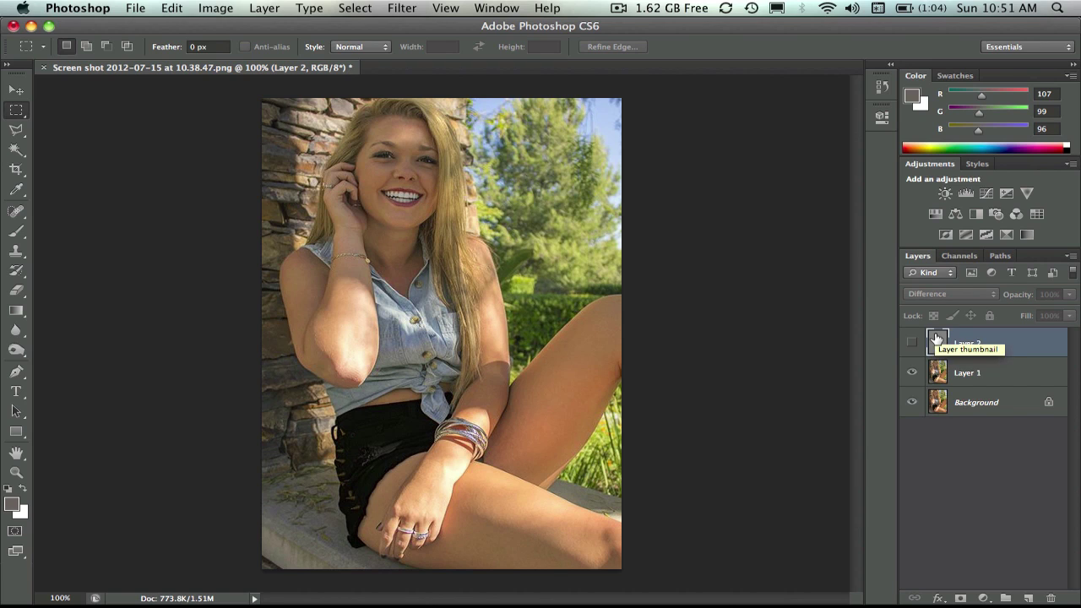
drag(937, 338, 1051, 598)
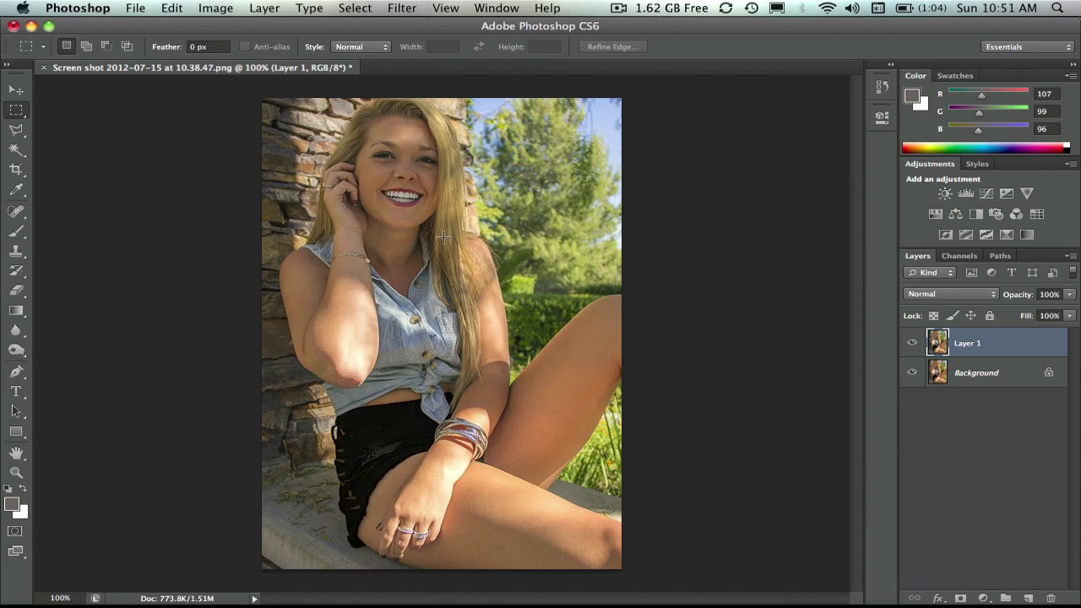
Apply Unsharp Mask to Layer 1 with Amount 18%, Radius 40.7 px, Threshold 0
click(400, 9)
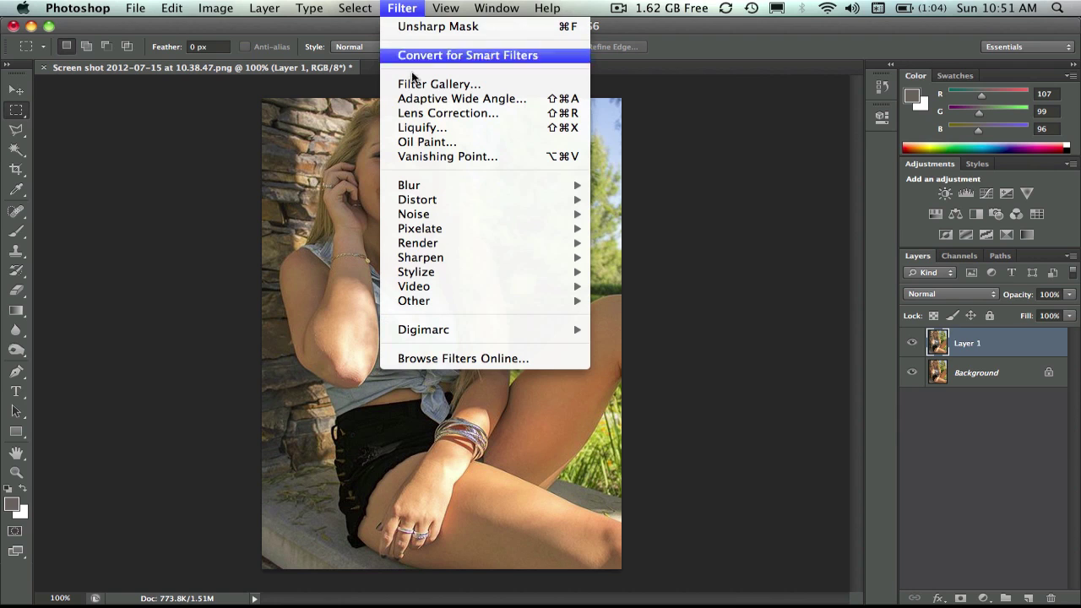
mouse_move(427, 259)
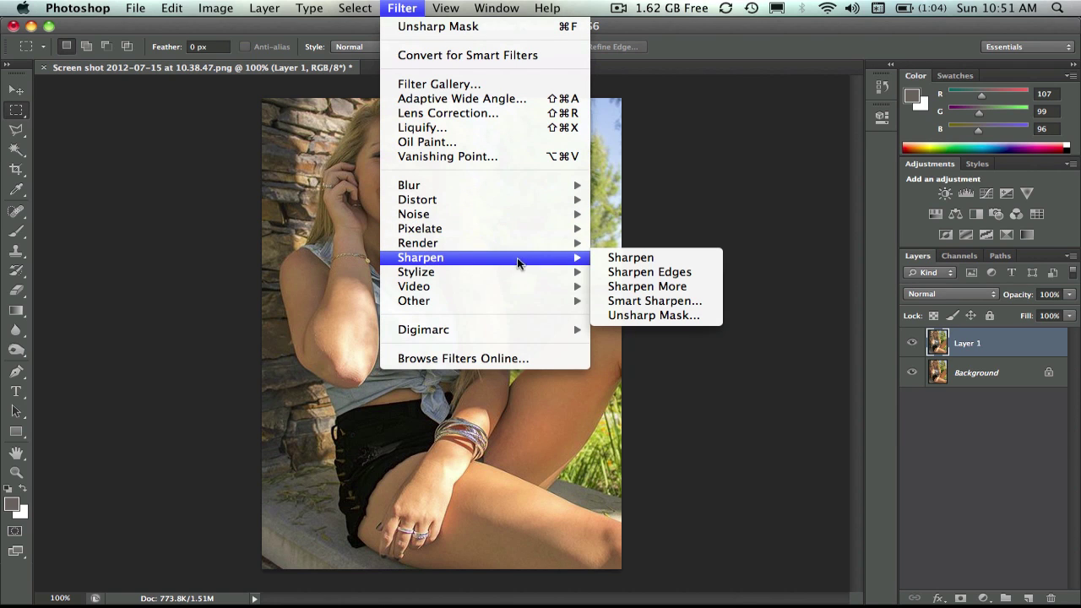
click(640, 316)
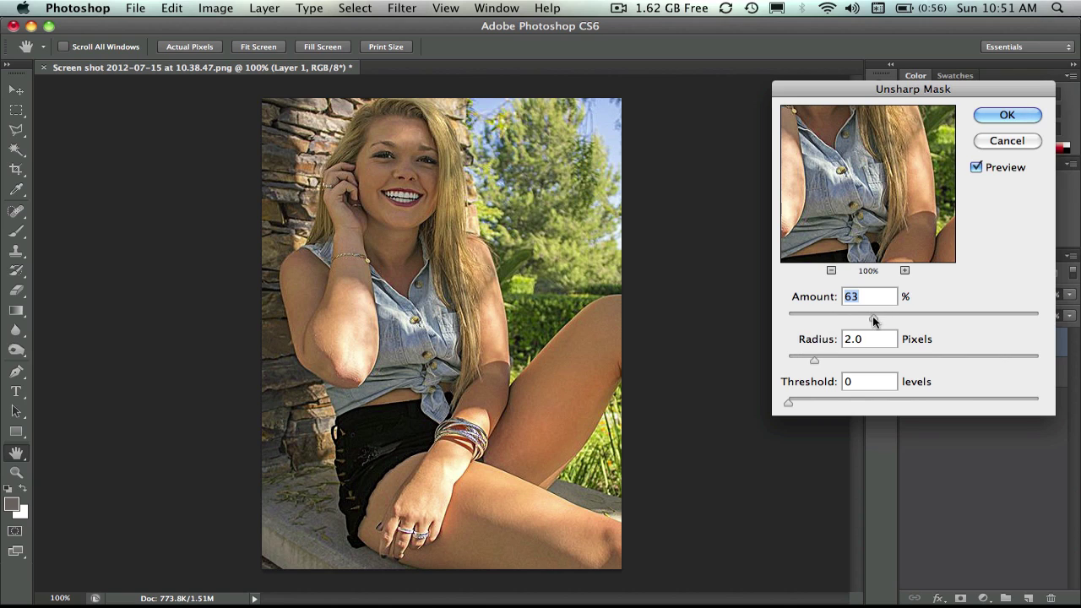
drag(872, 316, 745, 315)
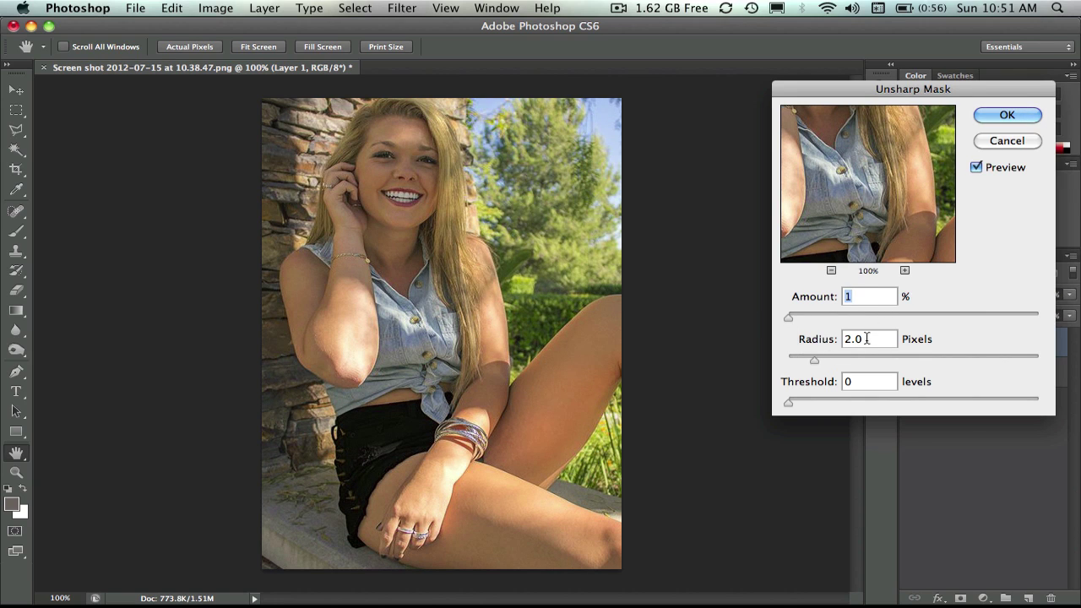
drag(866, 339, 917, 362)
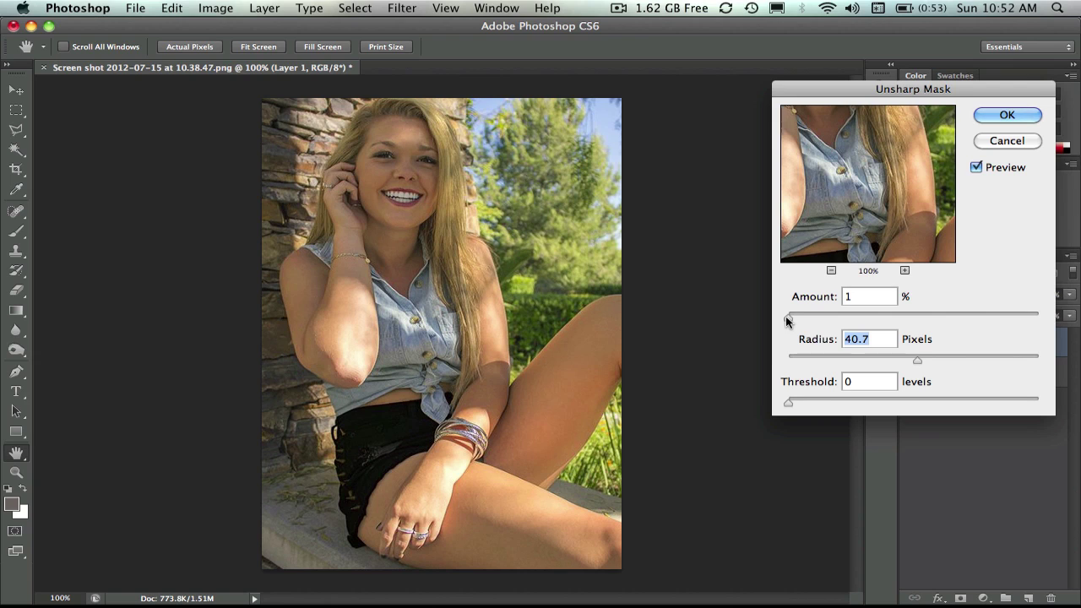
drag(785, 316, 809, 317)
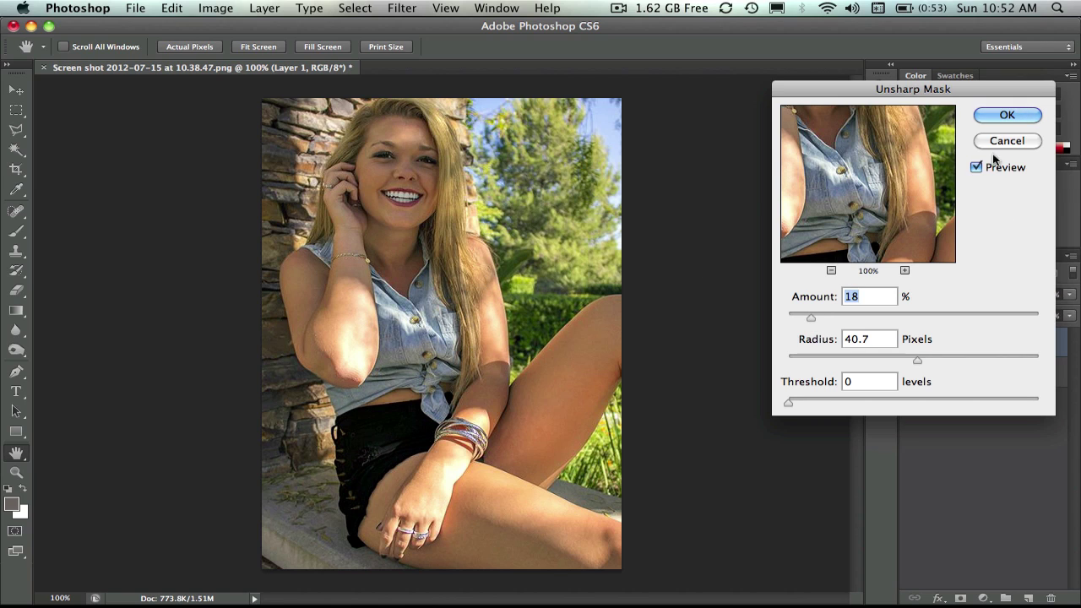
click(1000, 116)
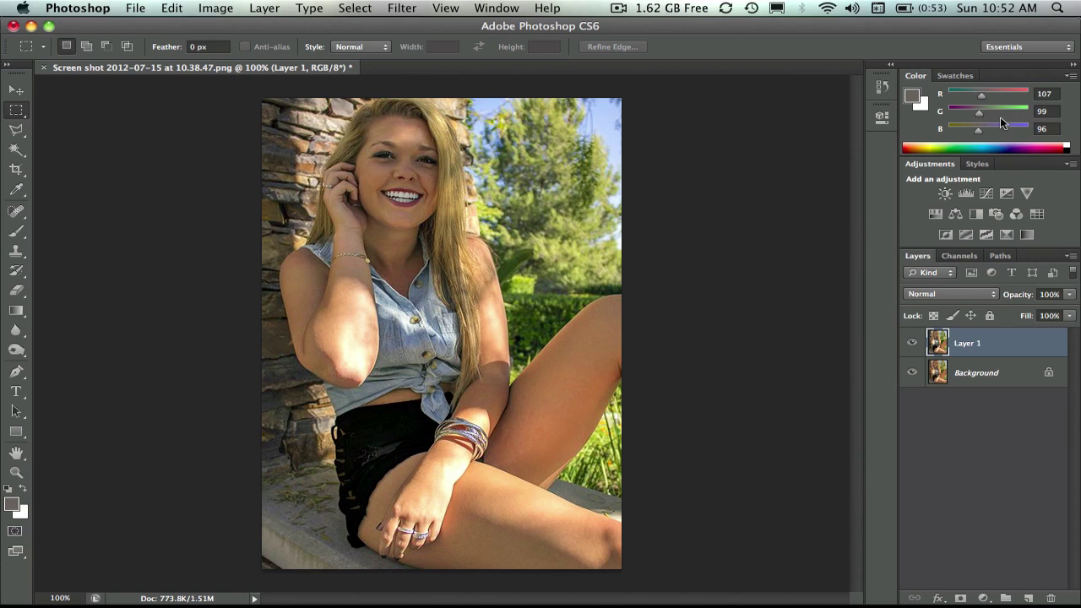
click(913, 343)
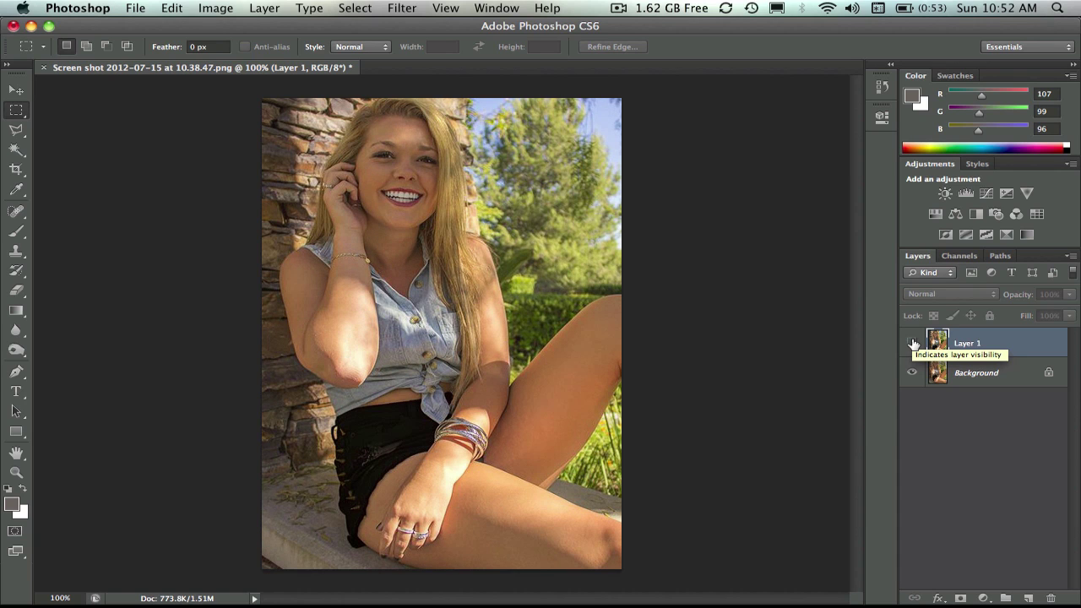
click(913, 343)
click(913, 343)
click(912, 343)
click(913, 343)
click(912, 342)
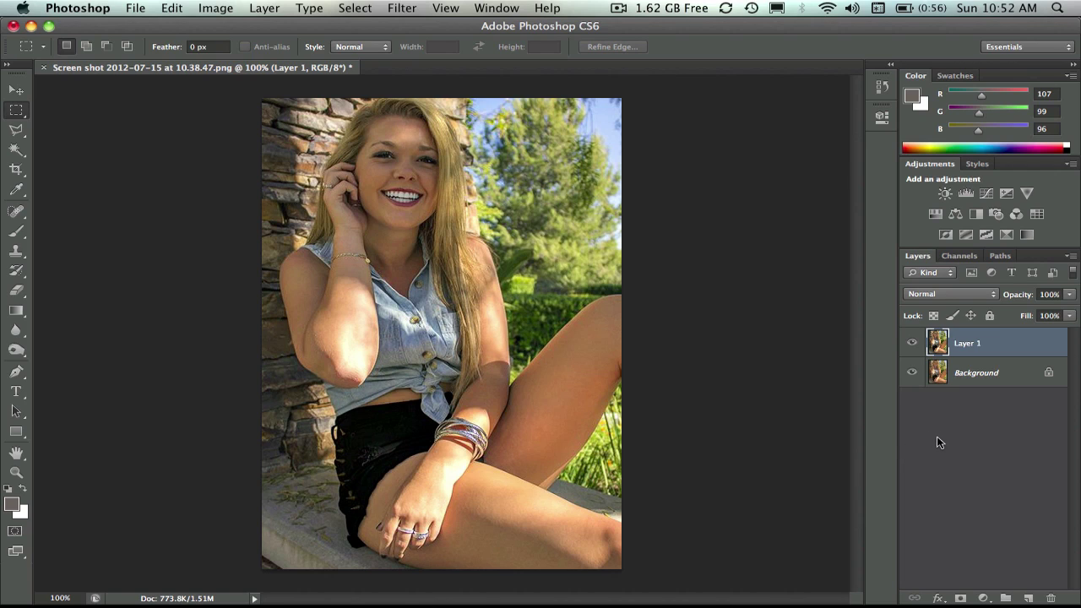
Duplicate Layer 1 and apply a 0.8-pixel High Pass filter to the copy
key(super+j)
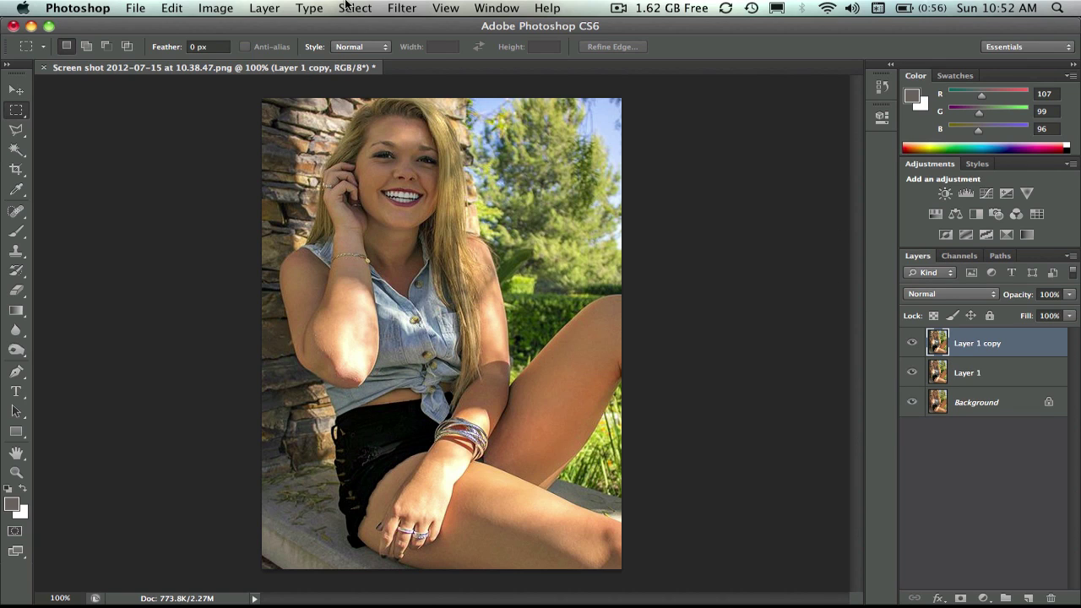
click(402, 9)
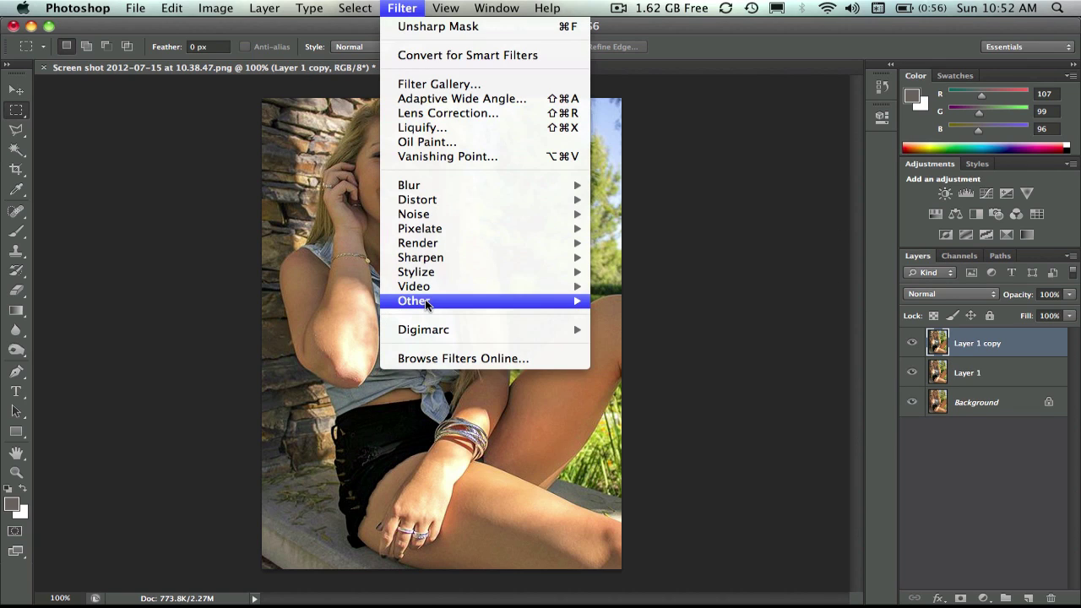
mouse_move(426, 304)
click(646, 315)
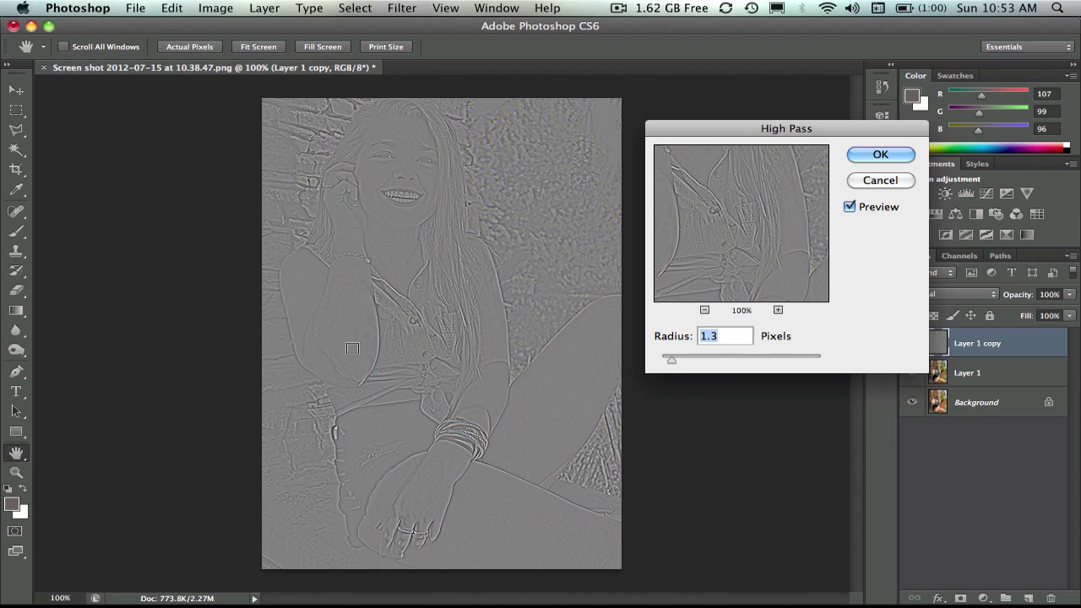
mouse_move(672, 360)
mouse_down()
mouse_move(727, 360)
mouse_move(667, 364)
mouse_up()
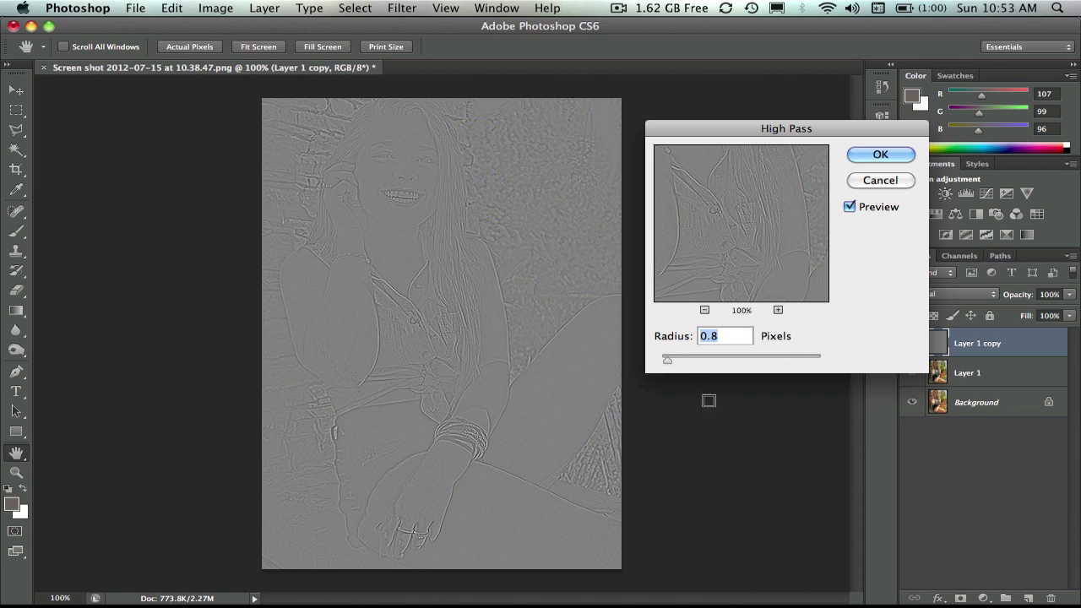
click(874, 153)
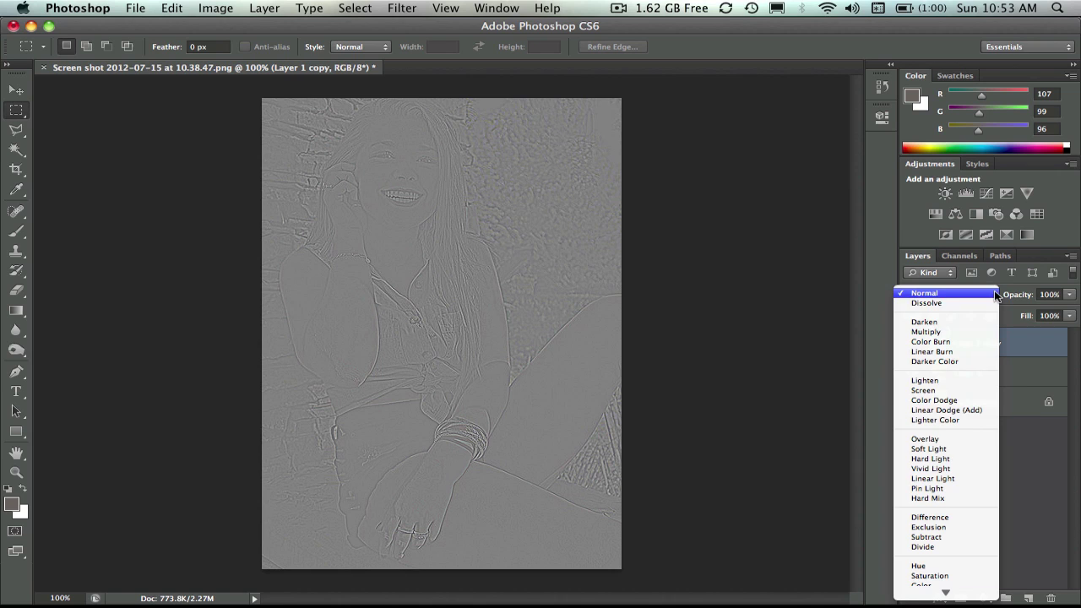
Set Layer 1 copy to Vivid Light blending at about 21% opacity
click(938, 469)
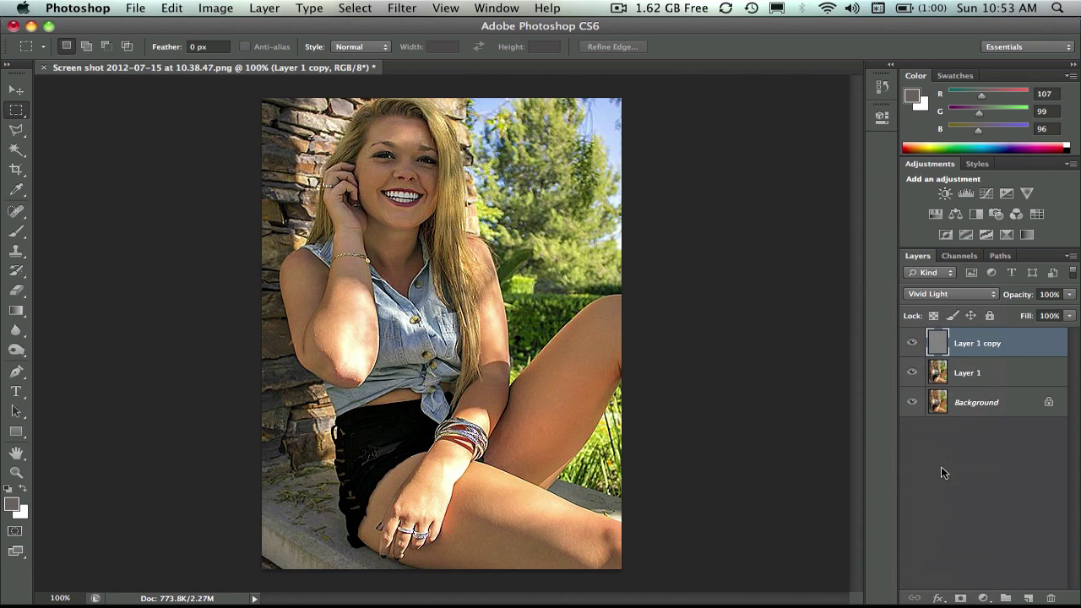
click(1069, 295)
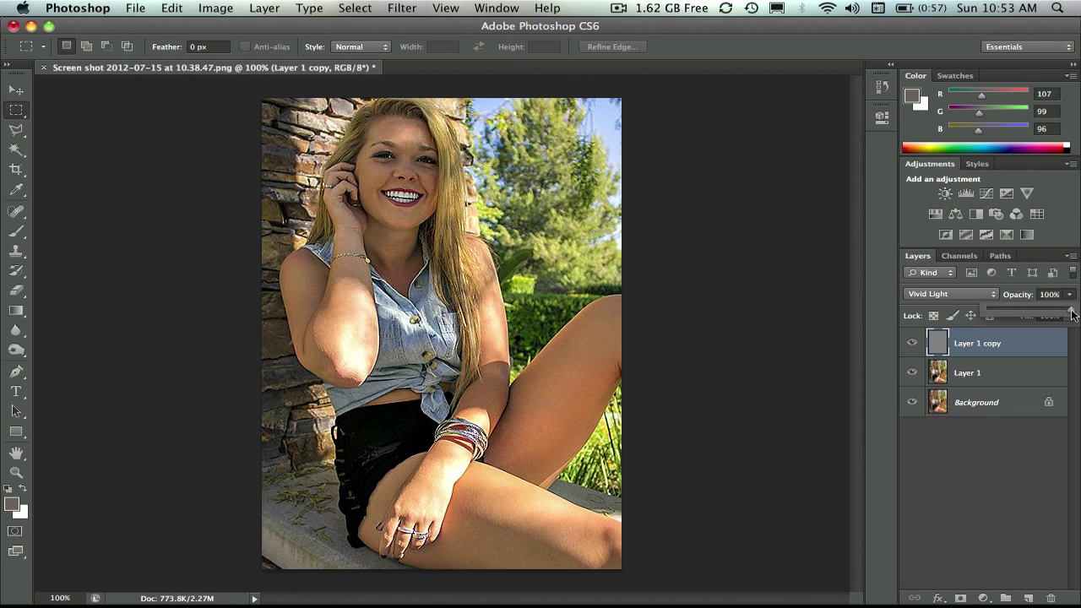
drag(1072, 314, 1009, 314)
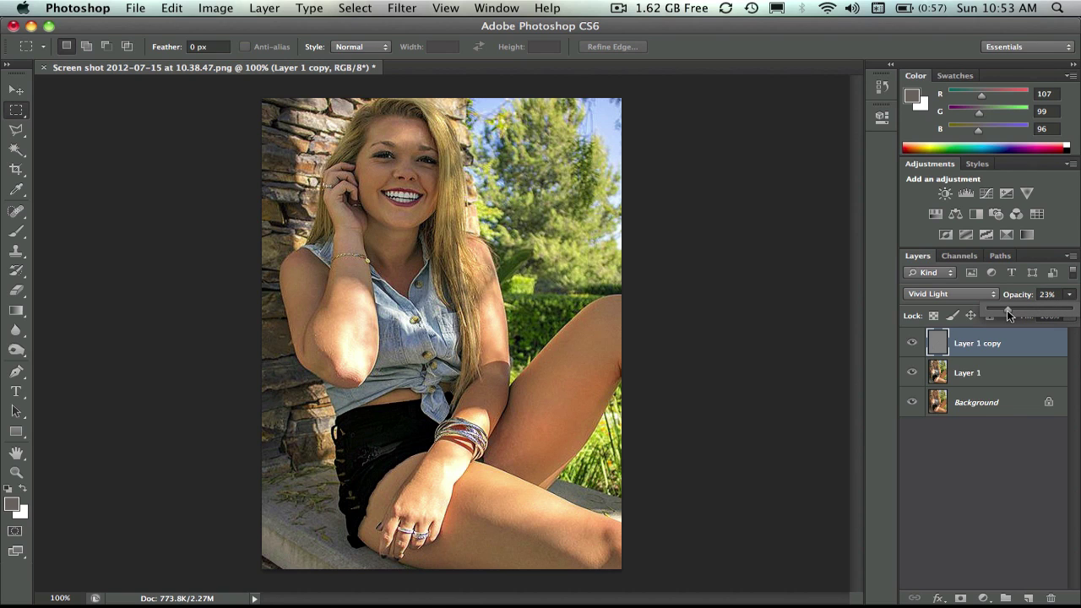
click(1010, 352)
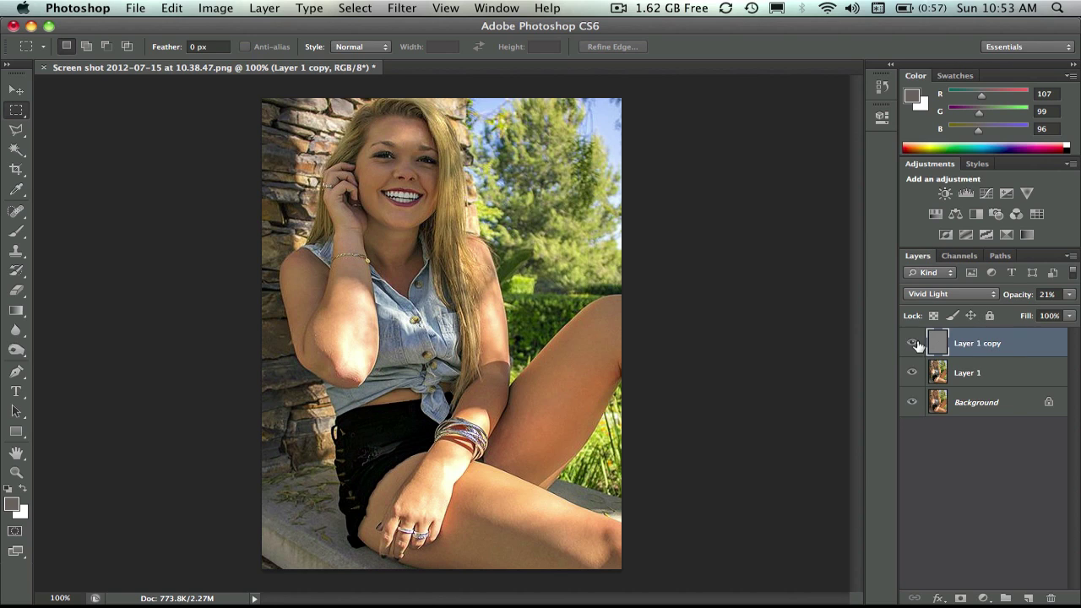
Toggle Layer 1 copy's visibility to compare the effect, then magnify to 300%
click(911, 343)
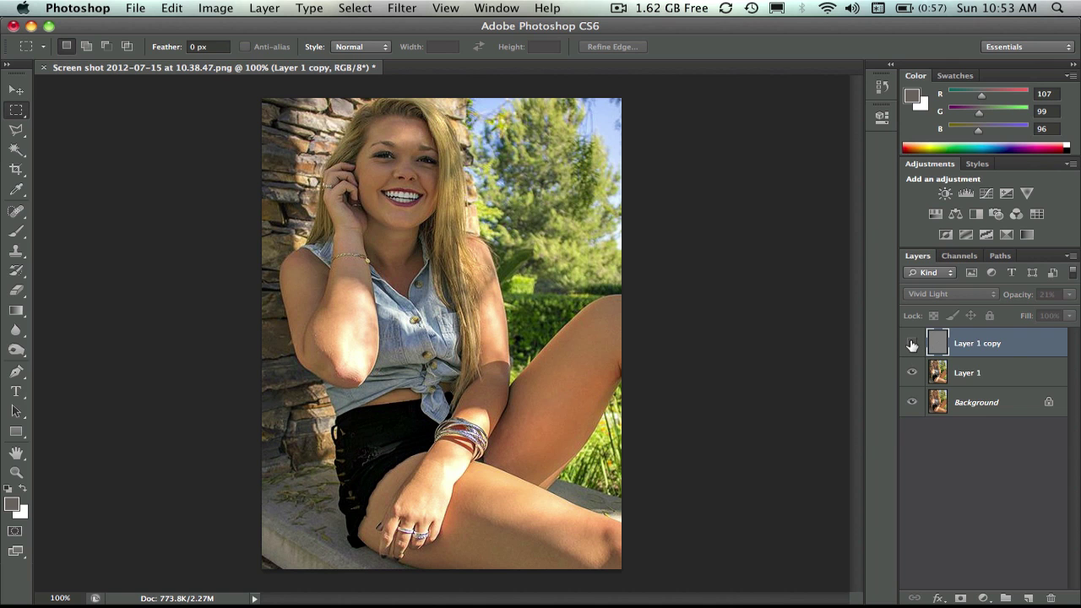
click(911, 344)
click(911, 344)
click(911, 344)
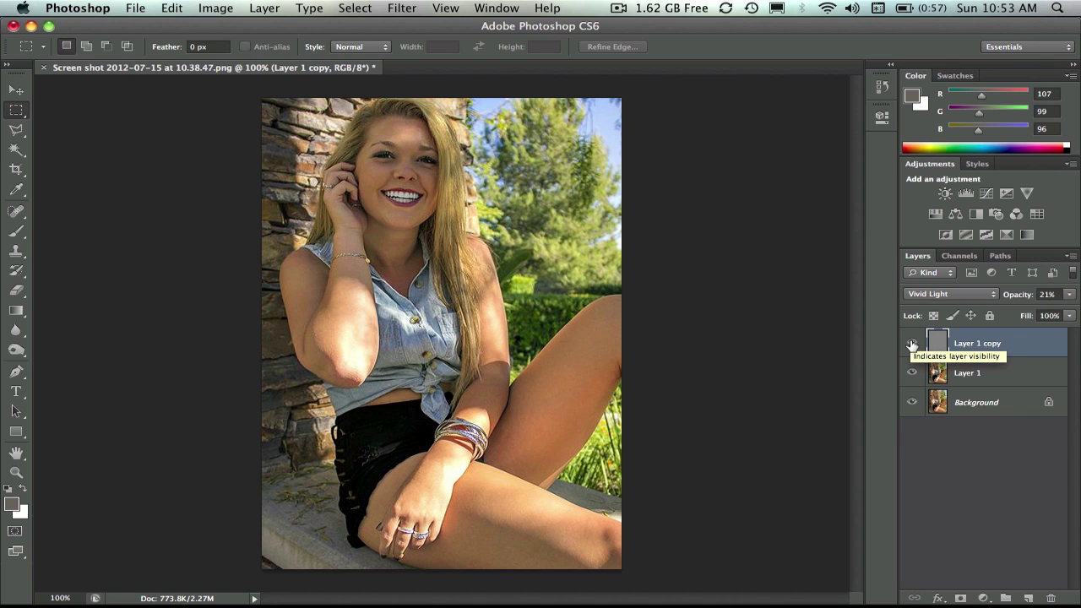
key(super+plus)
key(super+plus)
Zoom in and compare the face detail with Layer 1 copy hidden and shown
scroll(442, 334, up, 10)
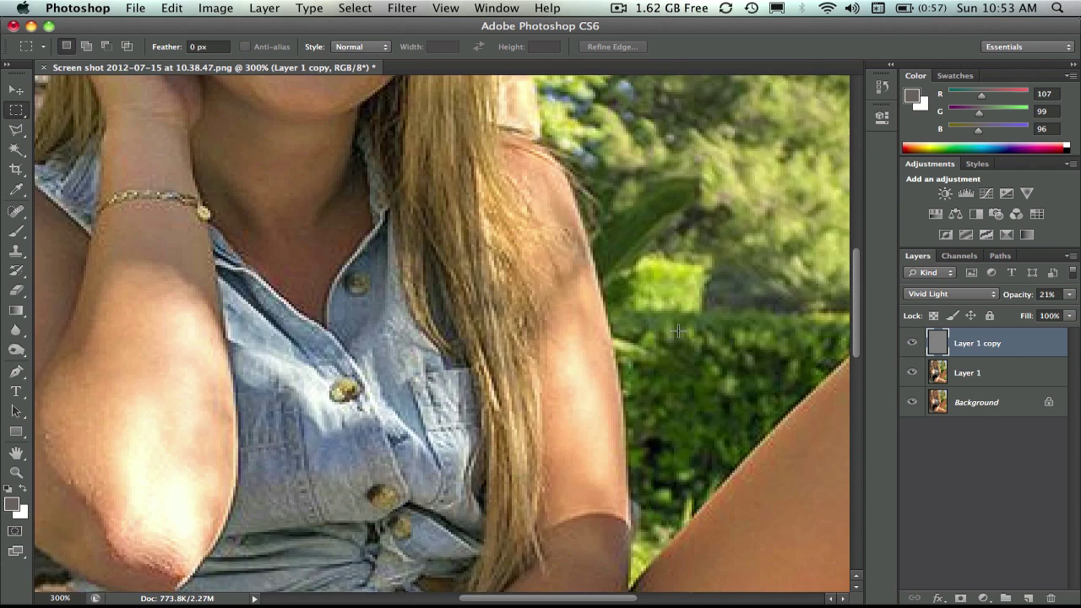
click(911, 344)
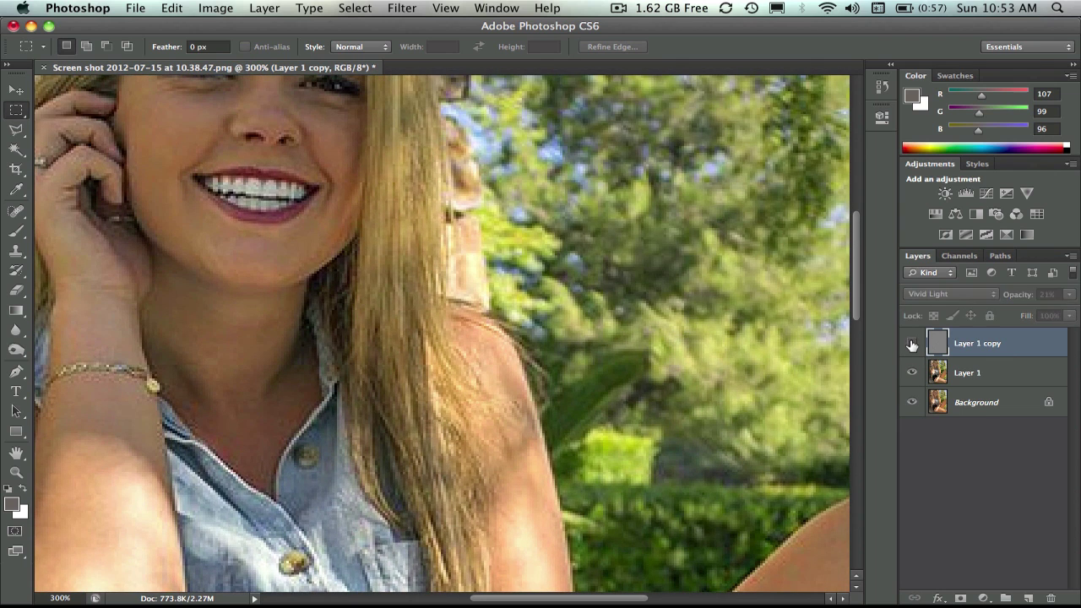
click(911, 344)
click(911, 344)
click(911, 344)
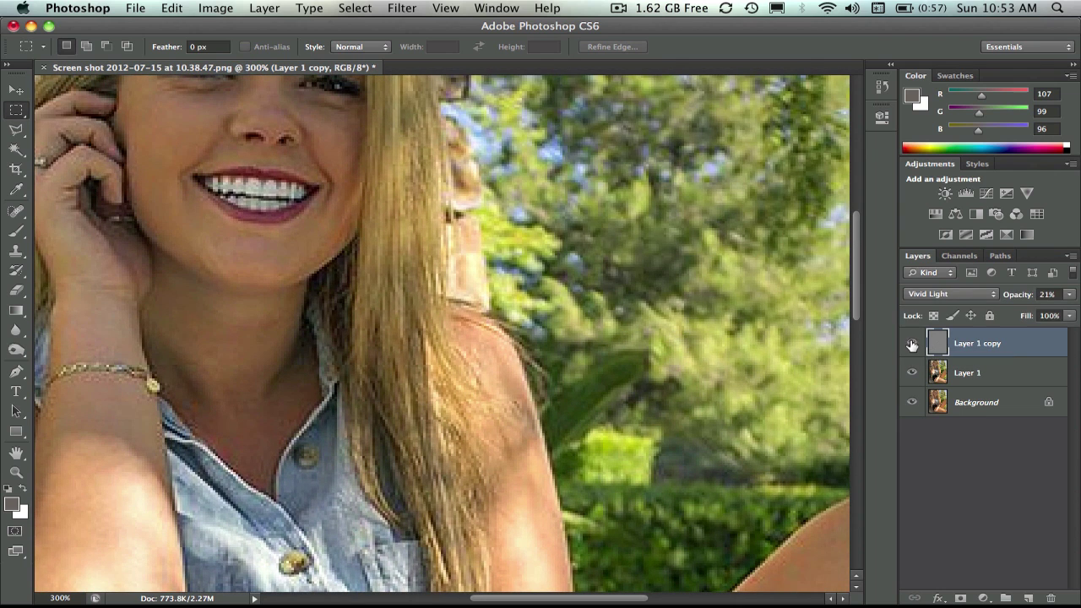
click(911, 344)
click(911, 343)
Raise Layer 1 copy's opacity to 58% and compare the stronger effect
click(1069, 294)
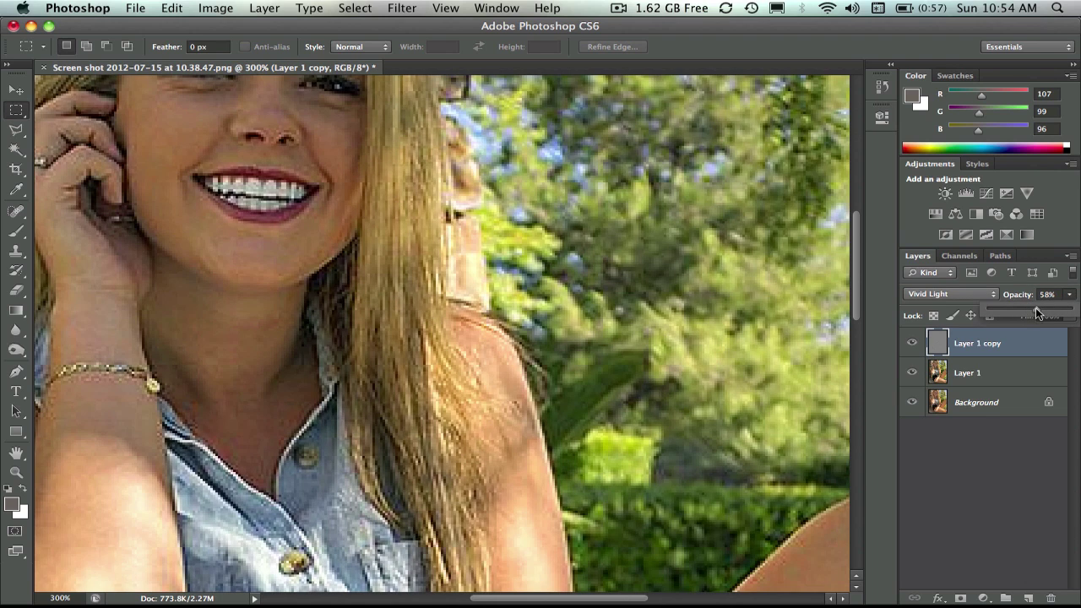
drag(1033, 308, 1036, 309)
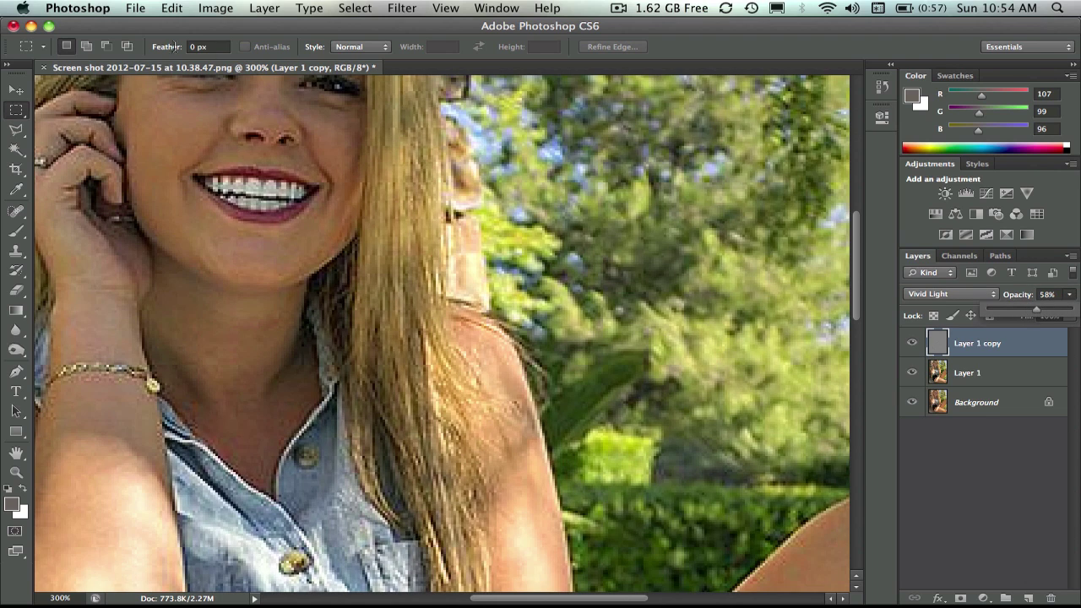
click(912, 343)
click(912, 344)
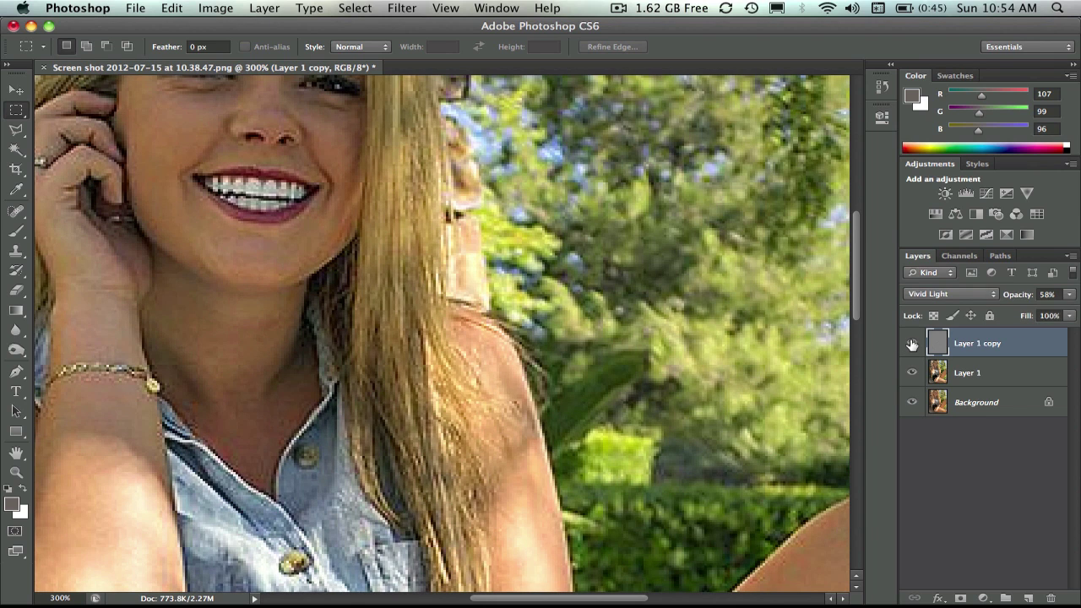
click(912, 344)
click(912, 344)
Zoom out to the whole photo and judge it with and without Layer 1 copy
key(super+minus)
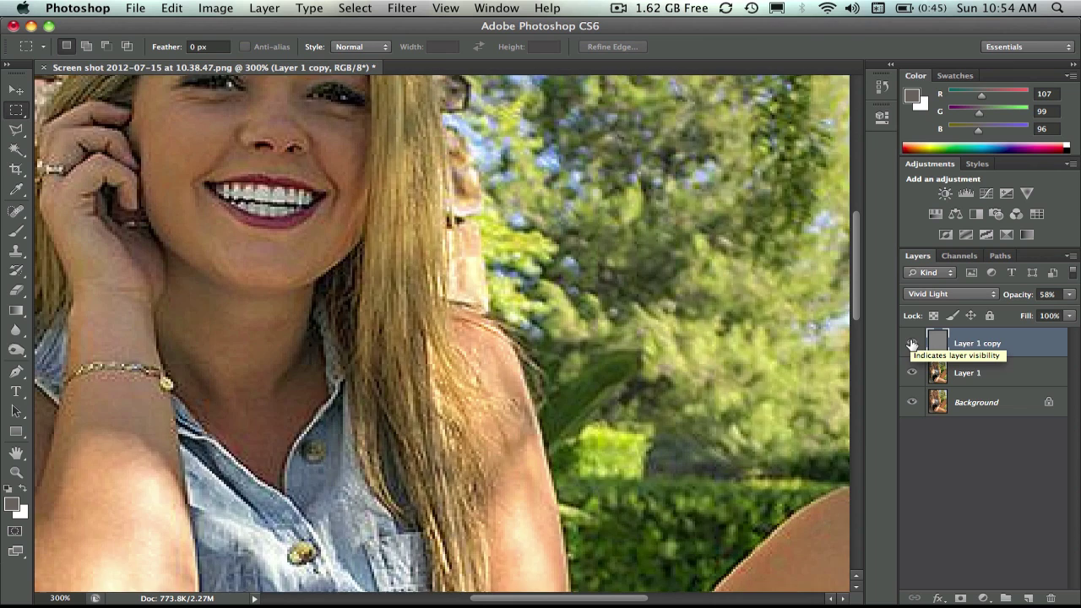
key(super+minus)
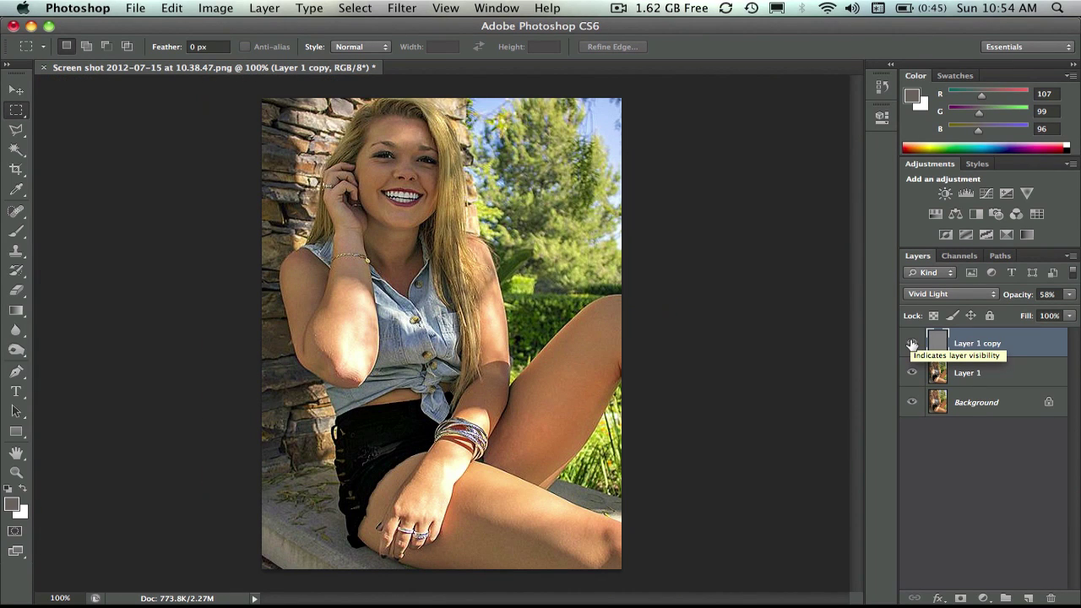
click(912, 343)
click(912, 344)
click(912, 344)
click(912, 343)
click(912, 344)
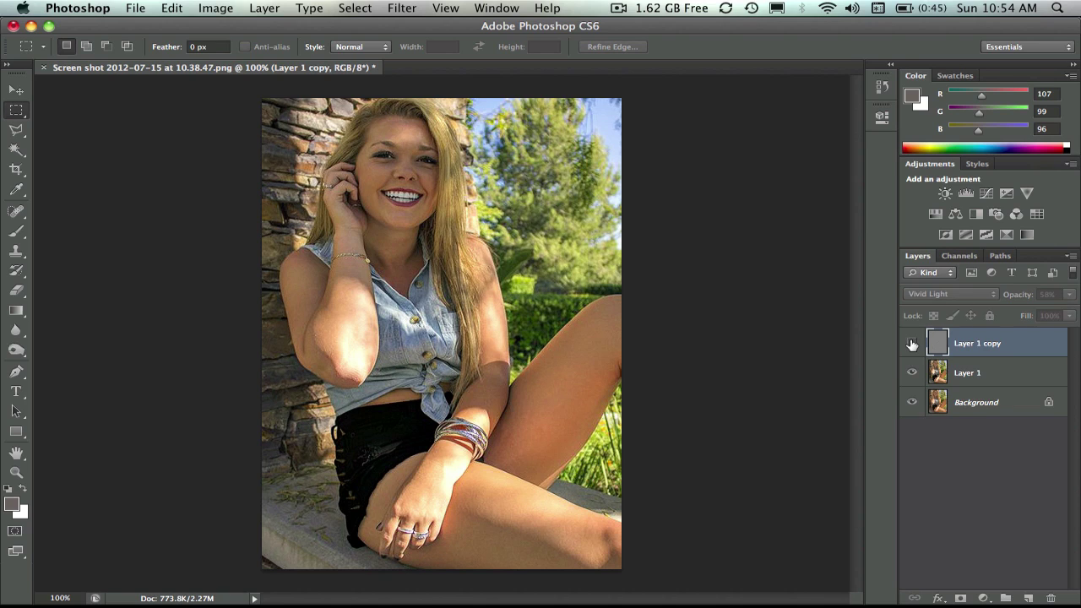
click(911, 343)
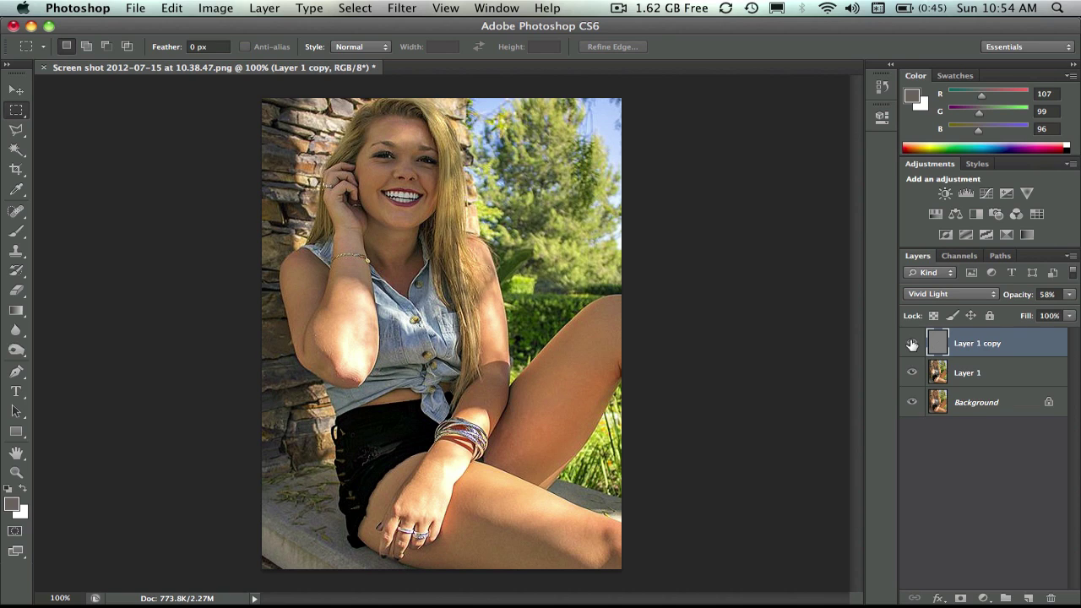
click(1070, 294)
Lower Layer 1 copy's opacity to 26%, then inspect the skin at 400% zoom
drag(1040, 313, 1027, 308)
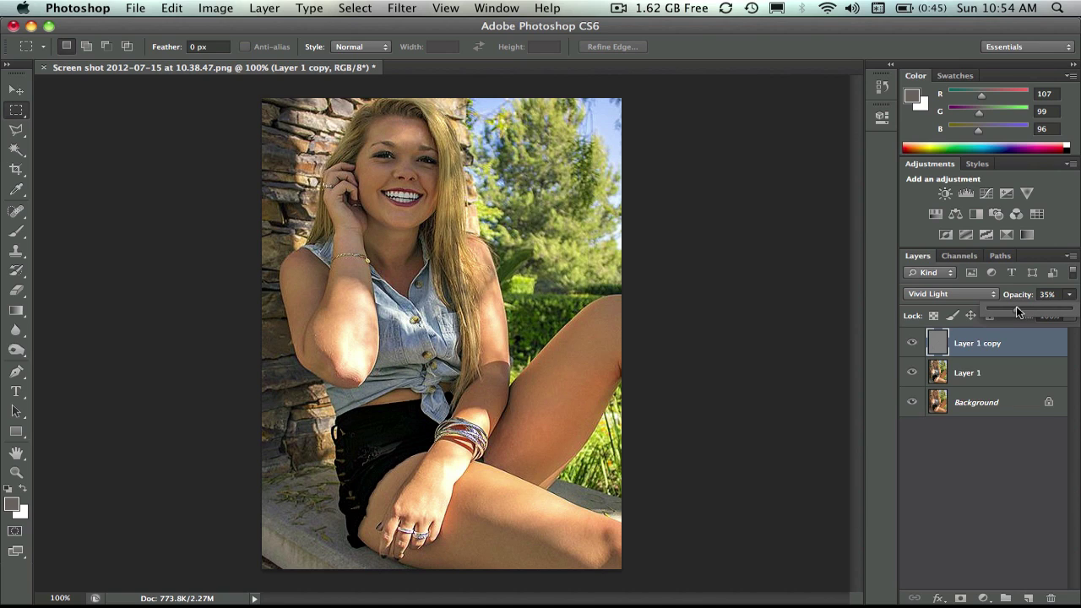
drag(1011, 311, 1009, 310)
key(super+plus)
key(super+plus)
key(super+plus)
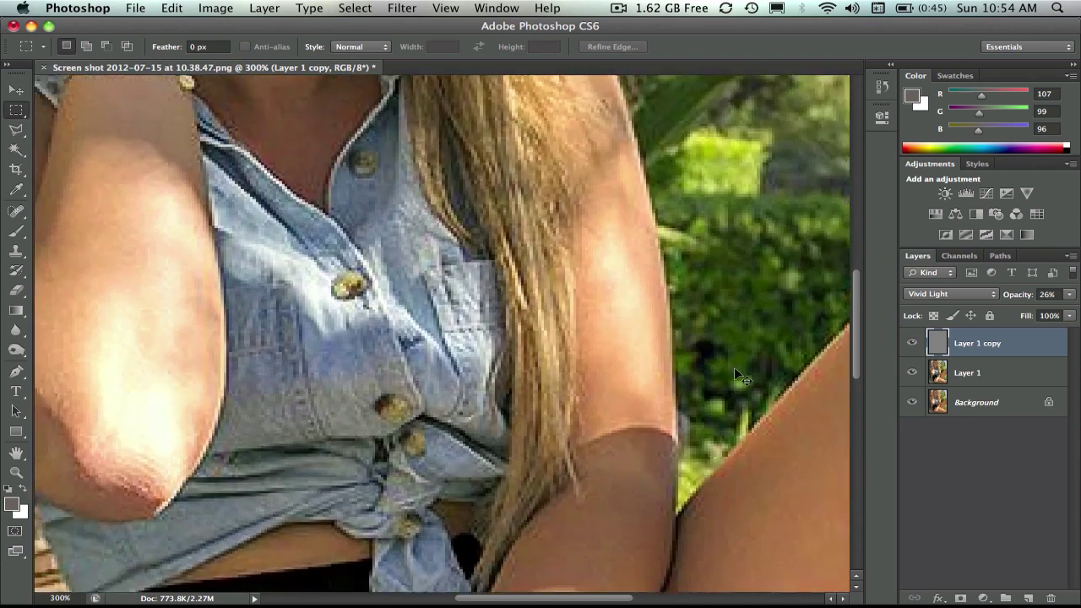
scroll(734, 367, right, 7)
scroll(734, 366, down, 2)
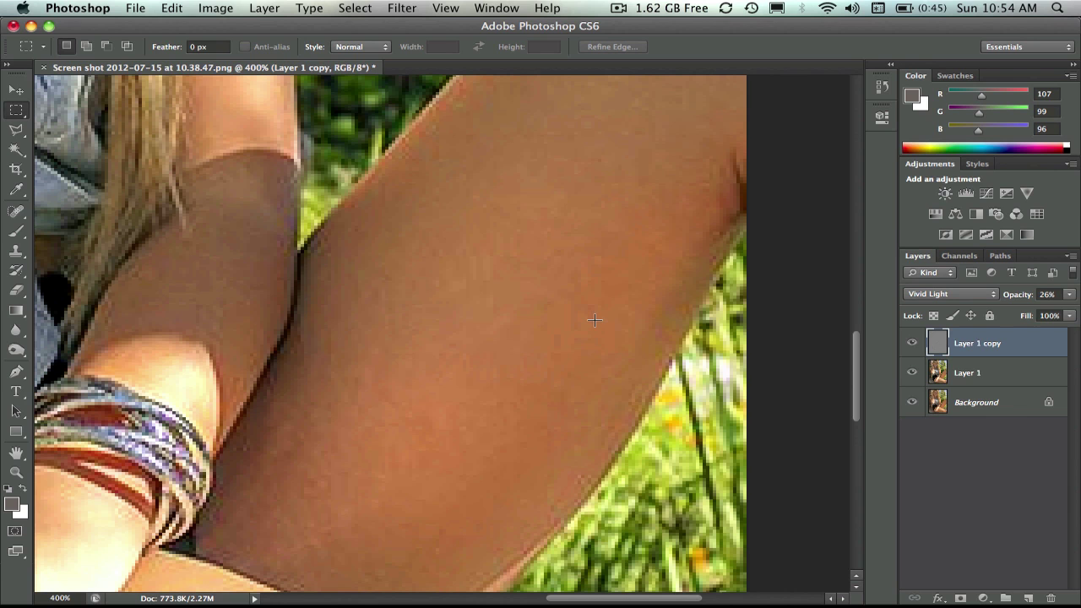
key(super+minus)
key(super+minus)
key(super+minus)
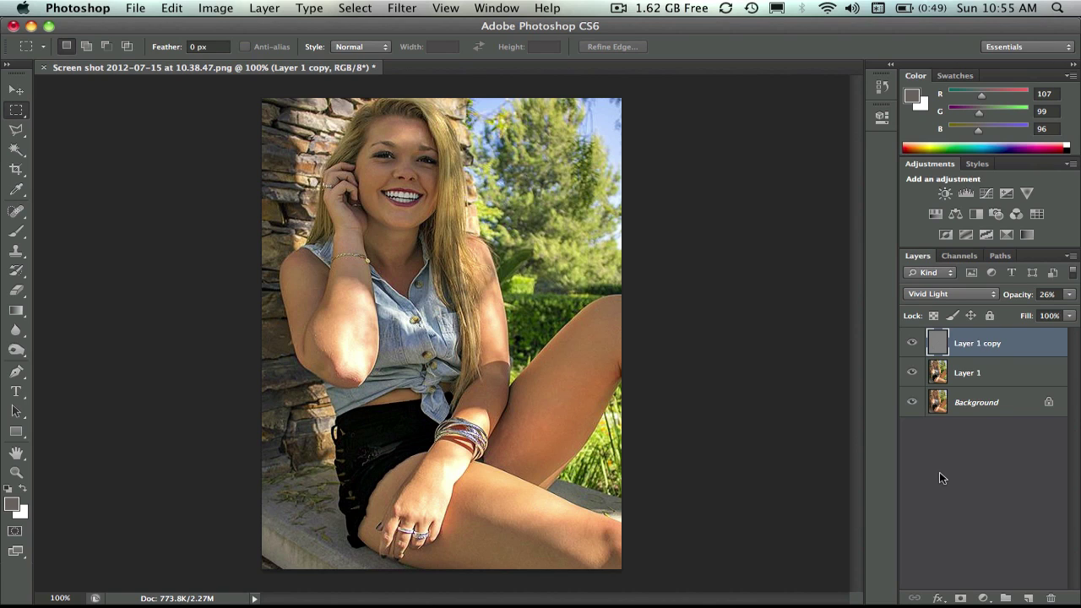
Stamp all visible layers into a new Layer 2 and hide Layer 1 copy and Layer 1
key(super+alt+shift+e)
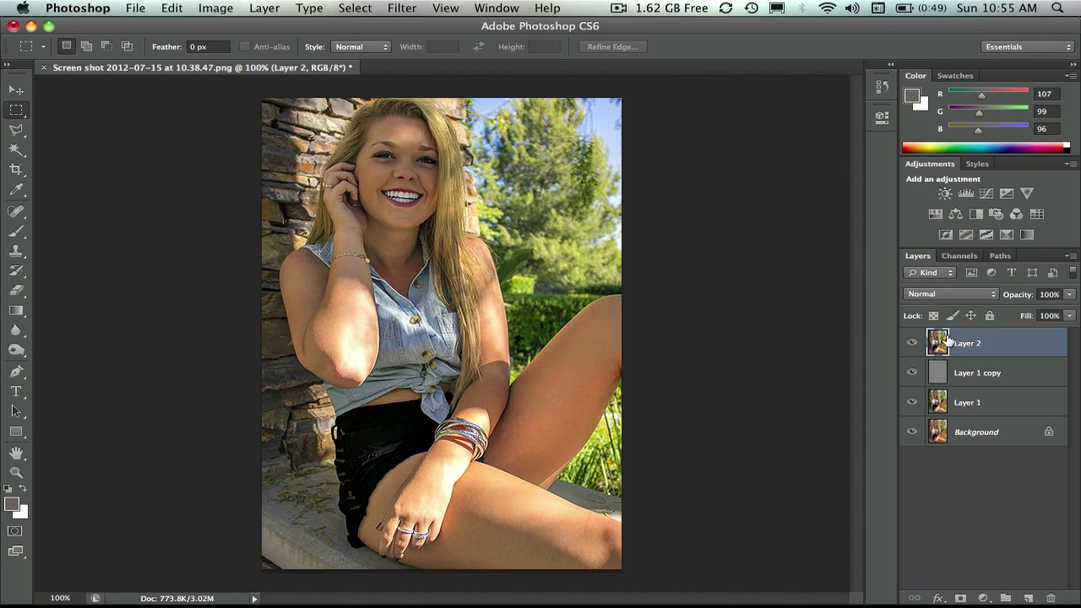
click(912, 372)
click(912, 402)
Compare the original photo against the merged Layer 2, leaving Layer 2 visible
click(912, 343)
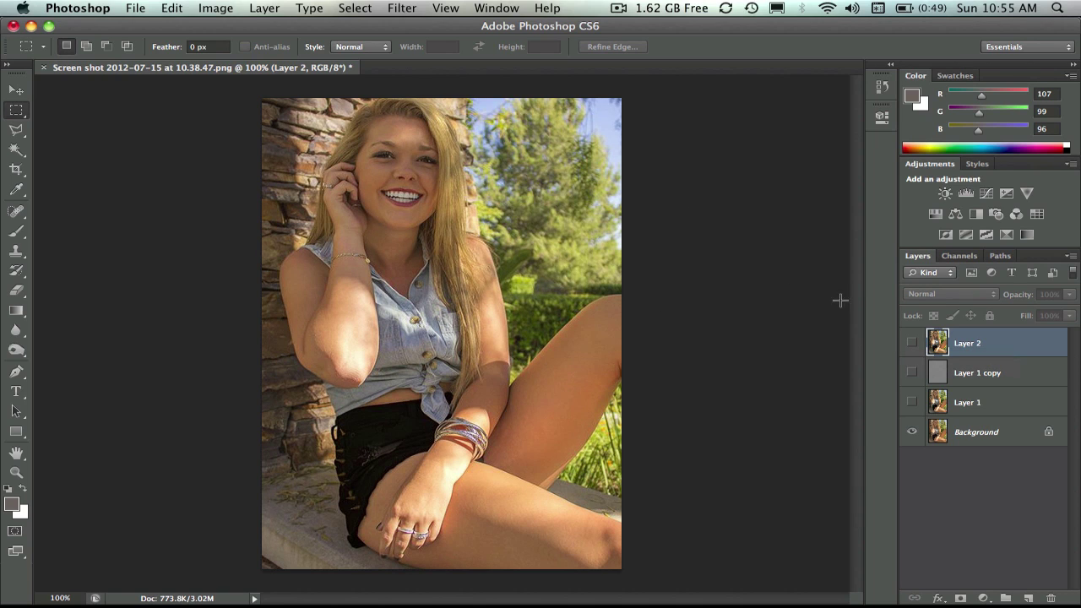
click(911, 343)
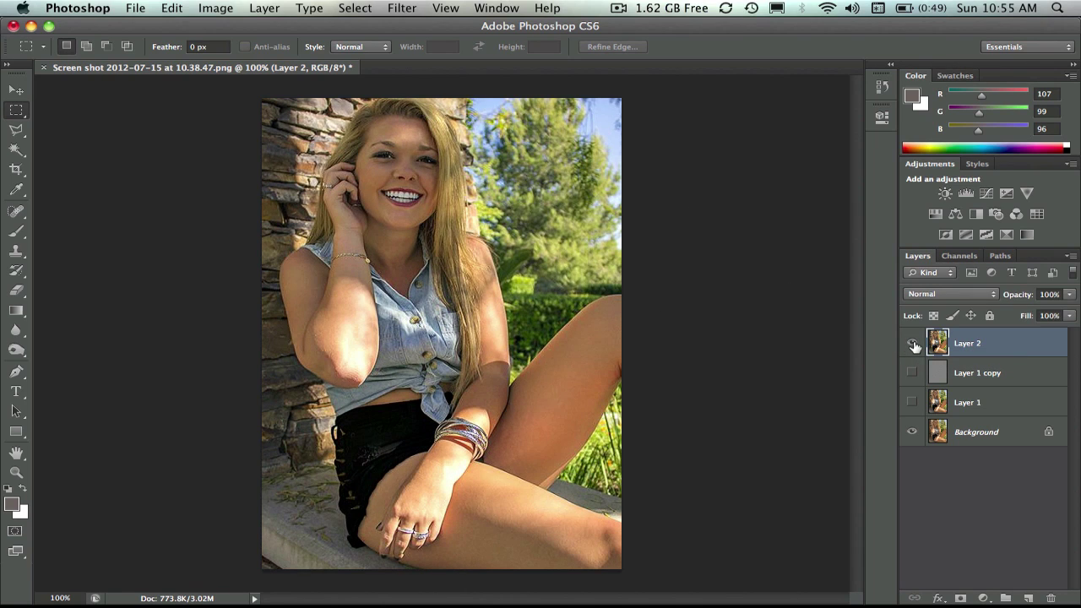
click(913, 344)
click(913, 344)
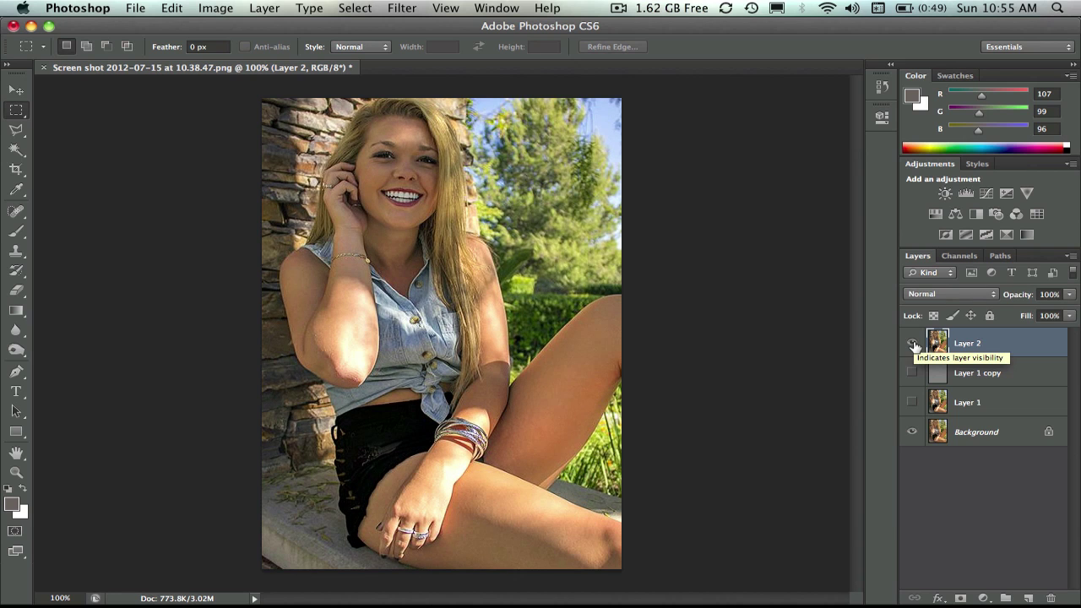
click(913, 343)
click(913, 344)
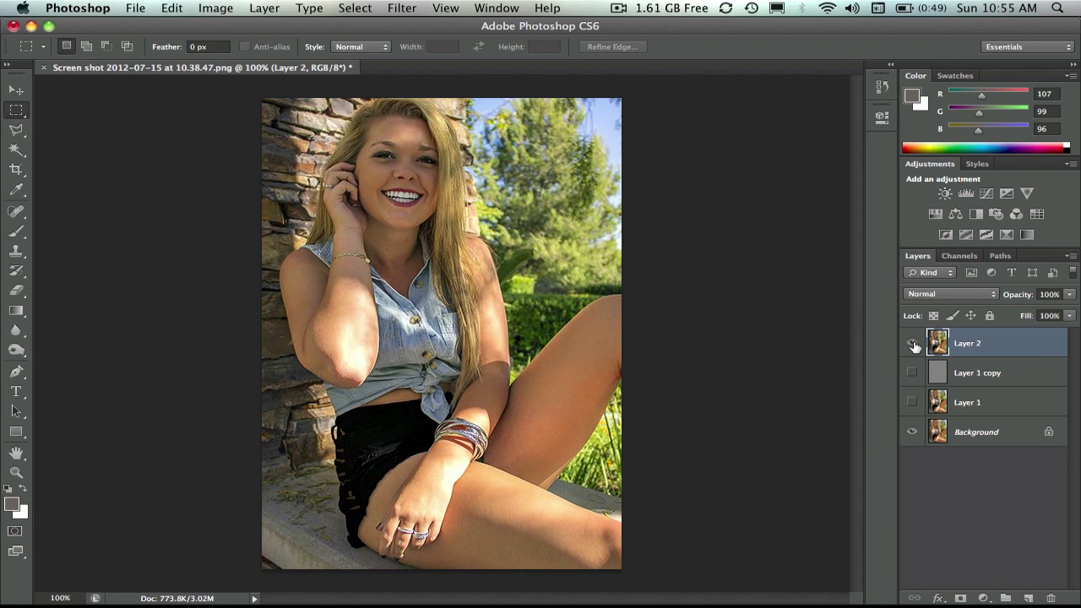
click(913, 343)
click(913, 343)
click(913, 344)
click(913, 343)
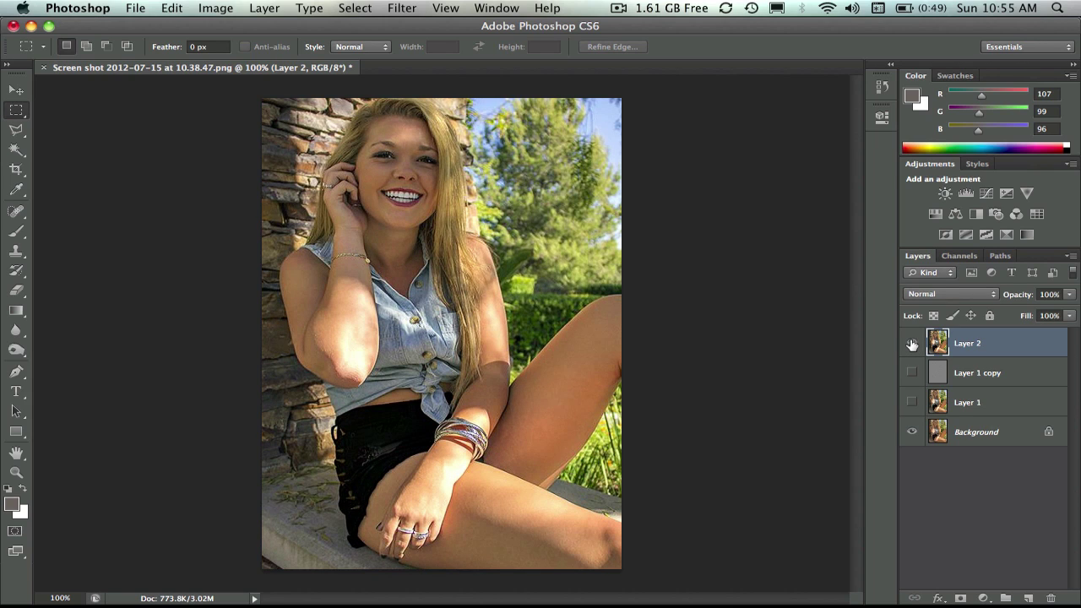